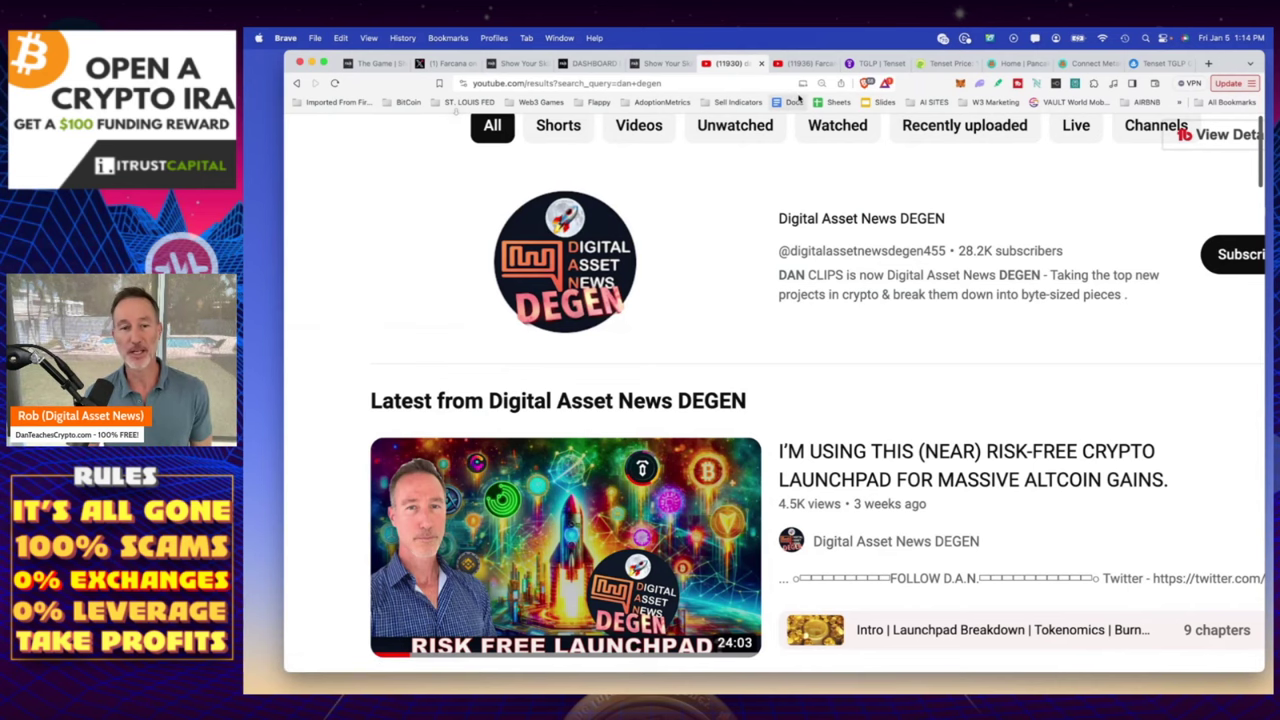
Review the Tenset launch platform page's sections on project selection and how to participate in TGLP Gems launches
left_click(812, 62)
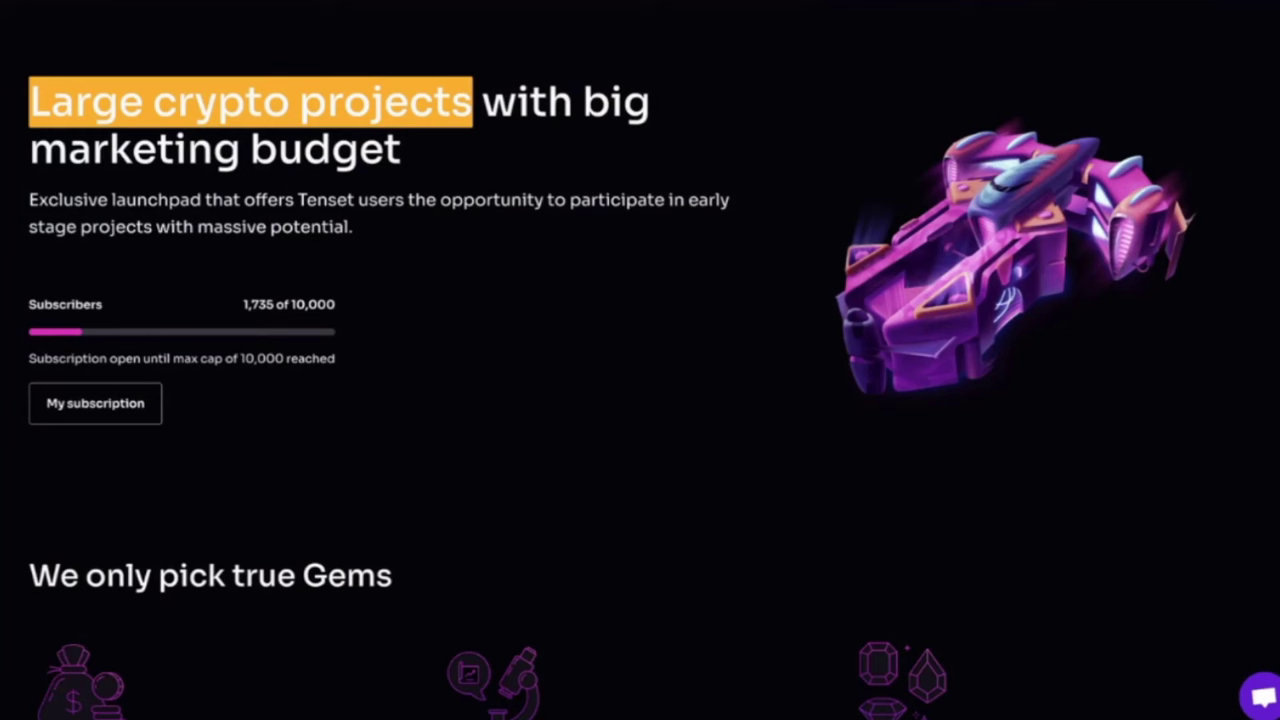
scroll(566, 366, "down", 4)
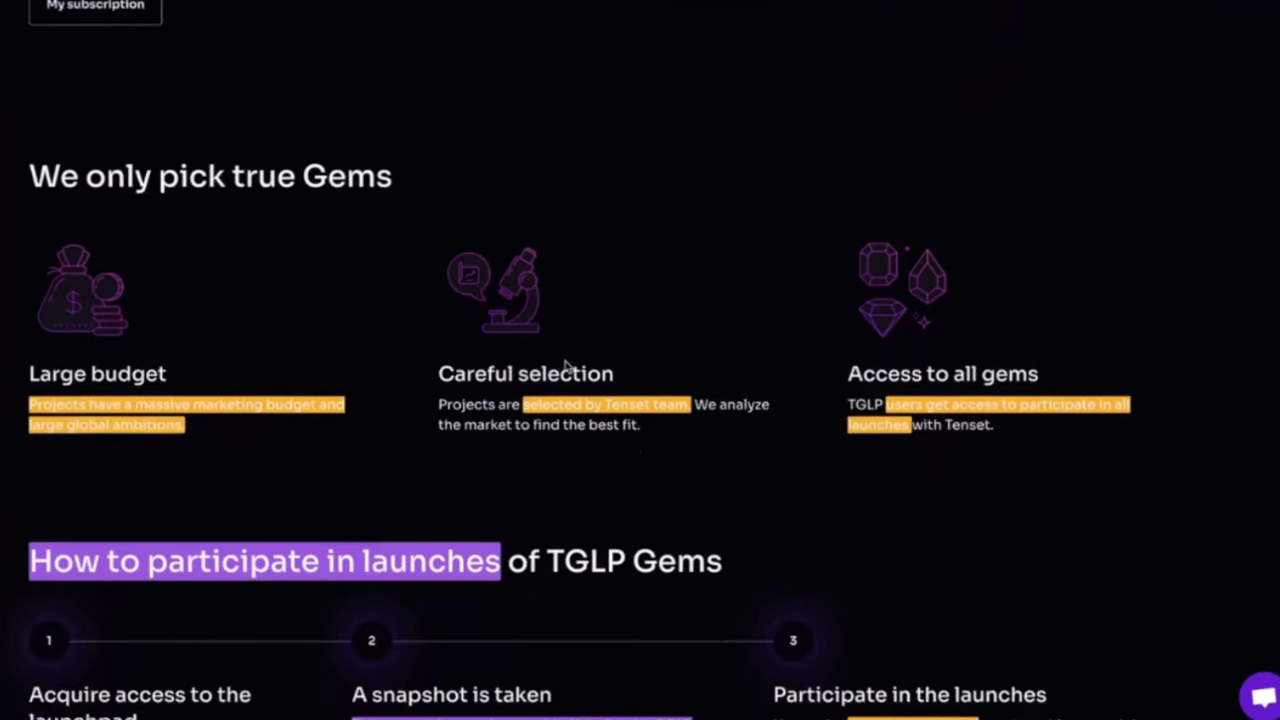
scroll(564, 363, "down", 4)
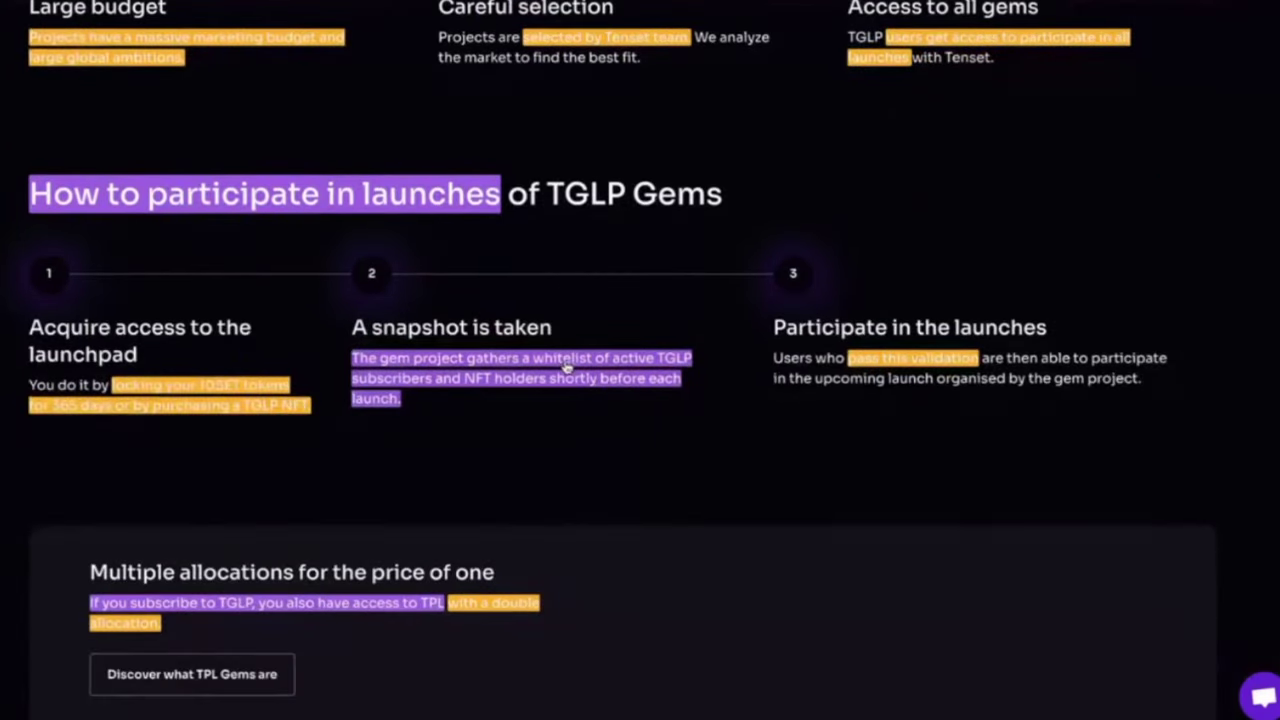
scroll(566, 367, "down", 1)
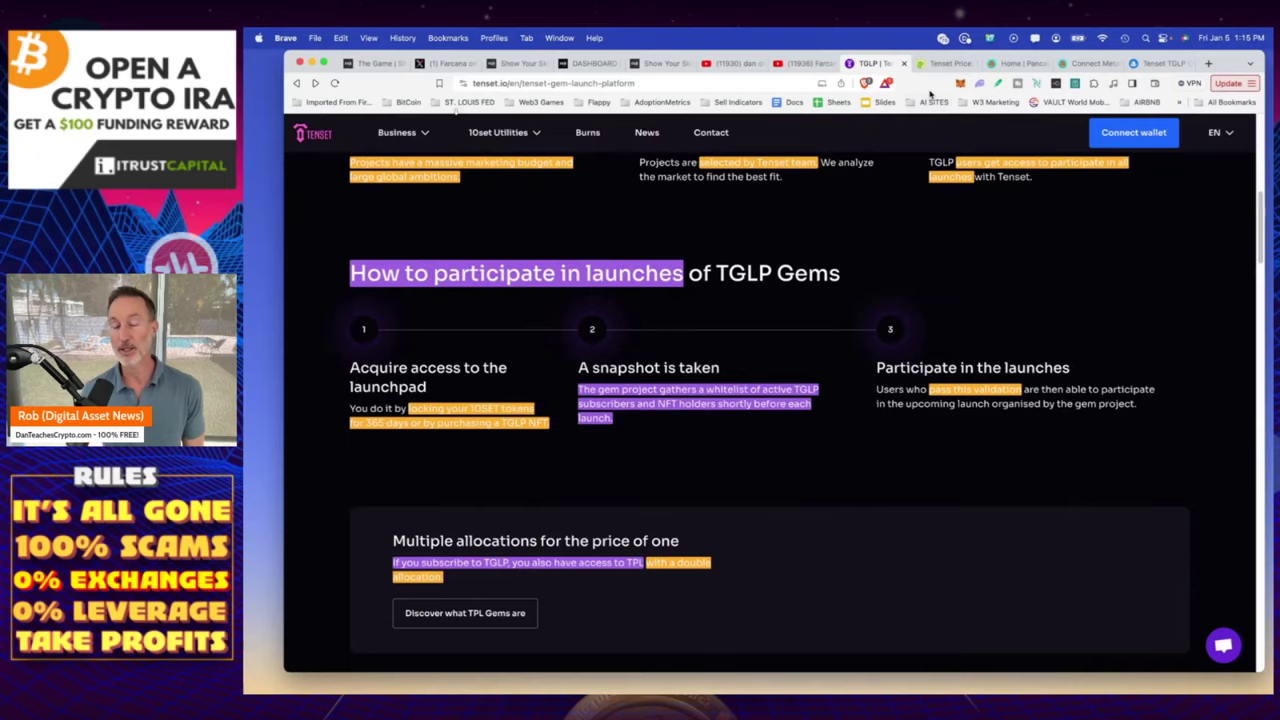
Open Tenset's CoinGecko page and copy the 10SET token's contract address
left_click(945, 63)
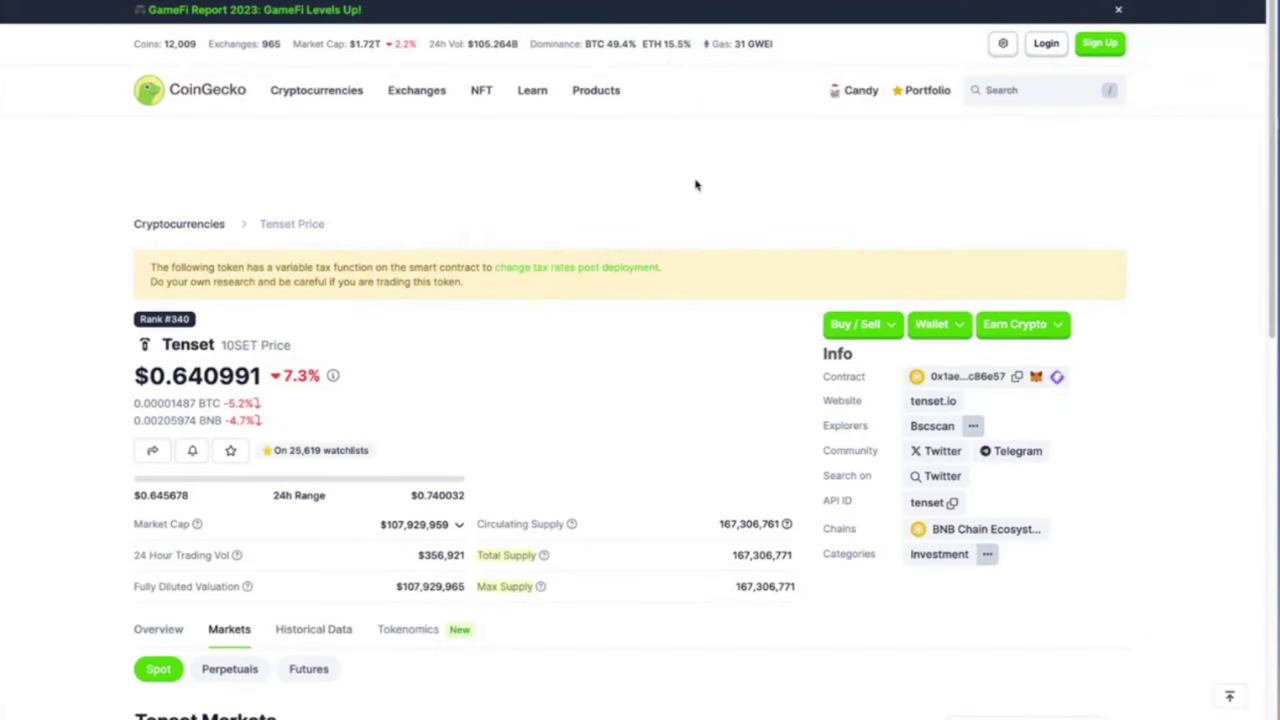
scroll(696, 184, "down", 5)
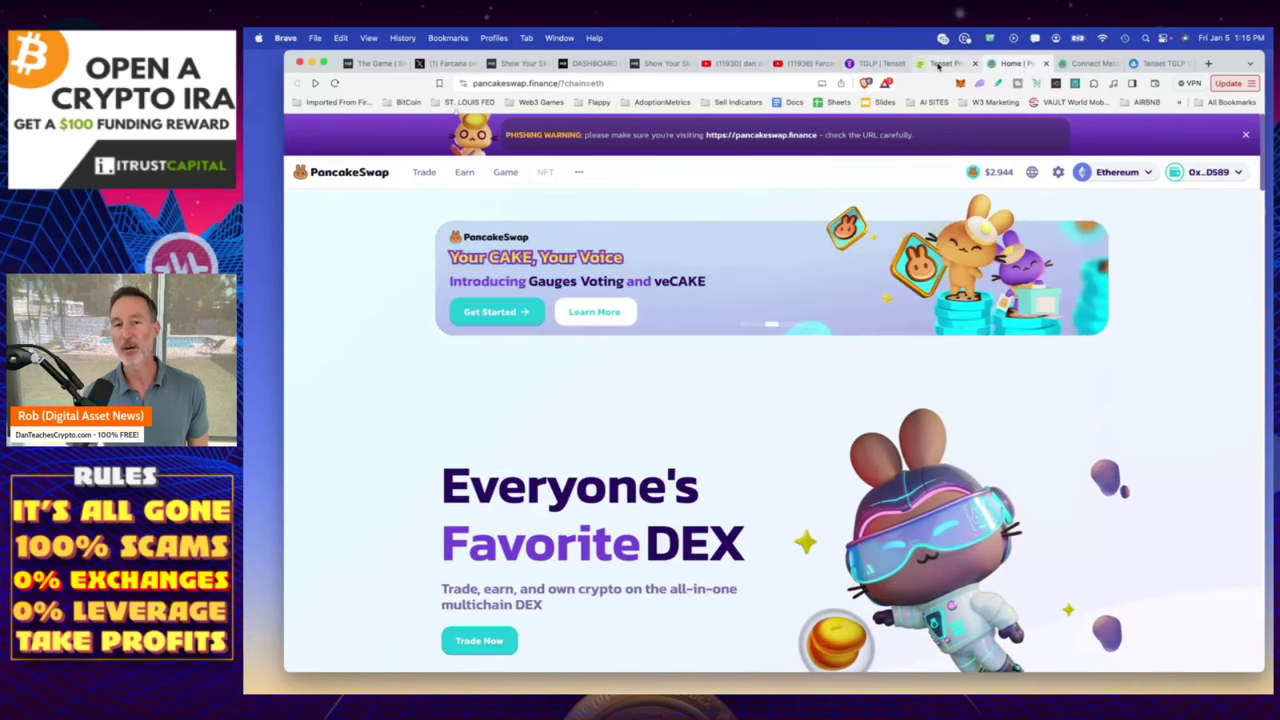
key("ctrl+shift+Tab")
scroll(919, 267, "up", 5)
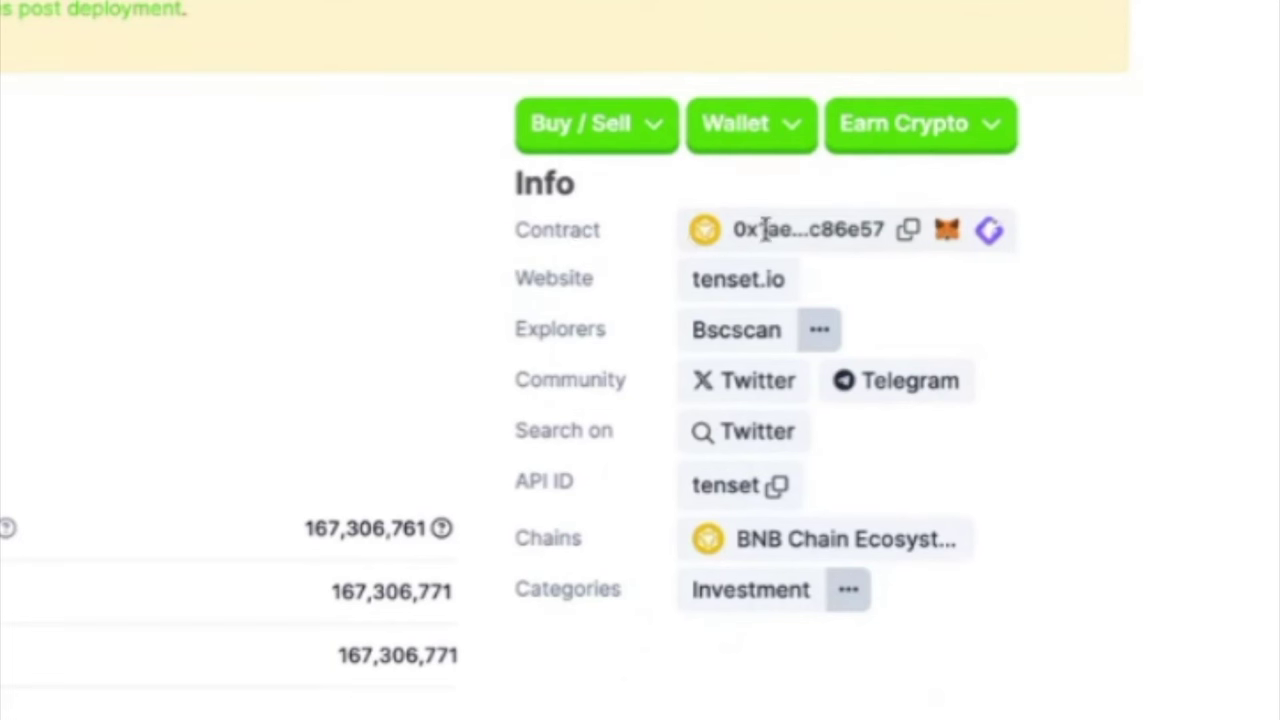
left_click(910, 232)
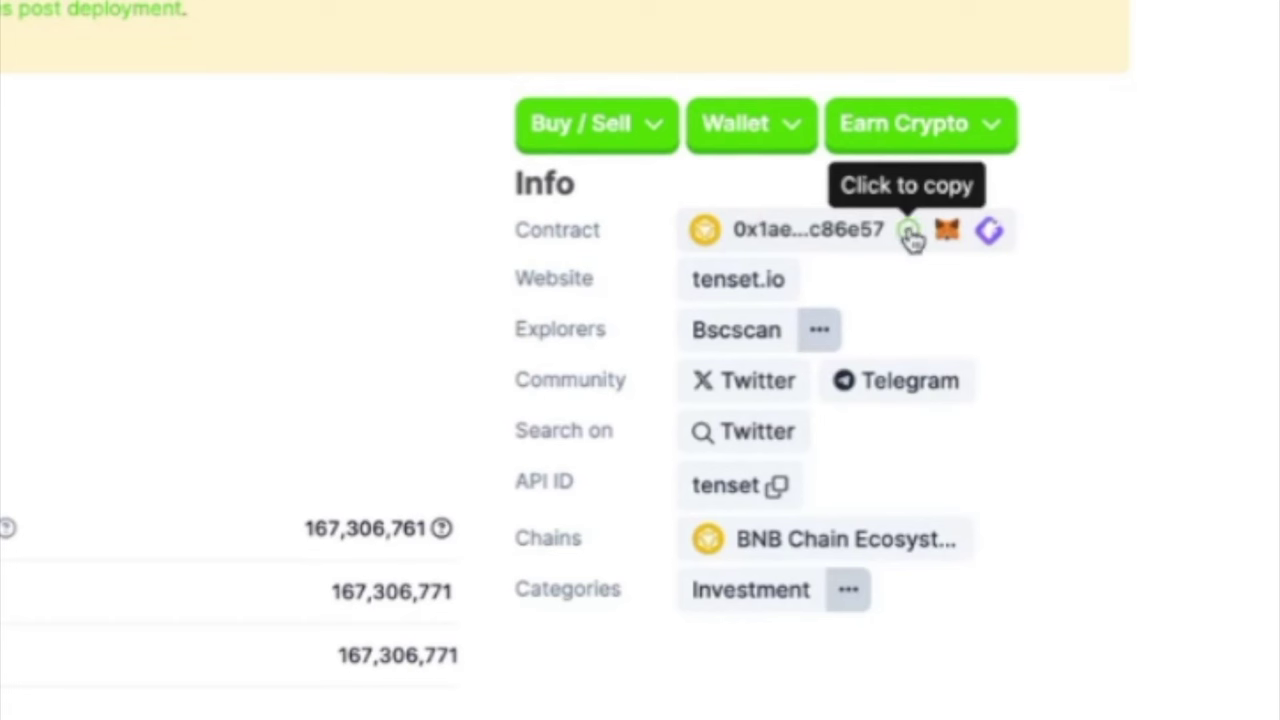
Look up PancakeSwap (v2) in the Tenset markets and open the token swap page on the PancakeSwap site
scroll(667, 399, "down", 5)
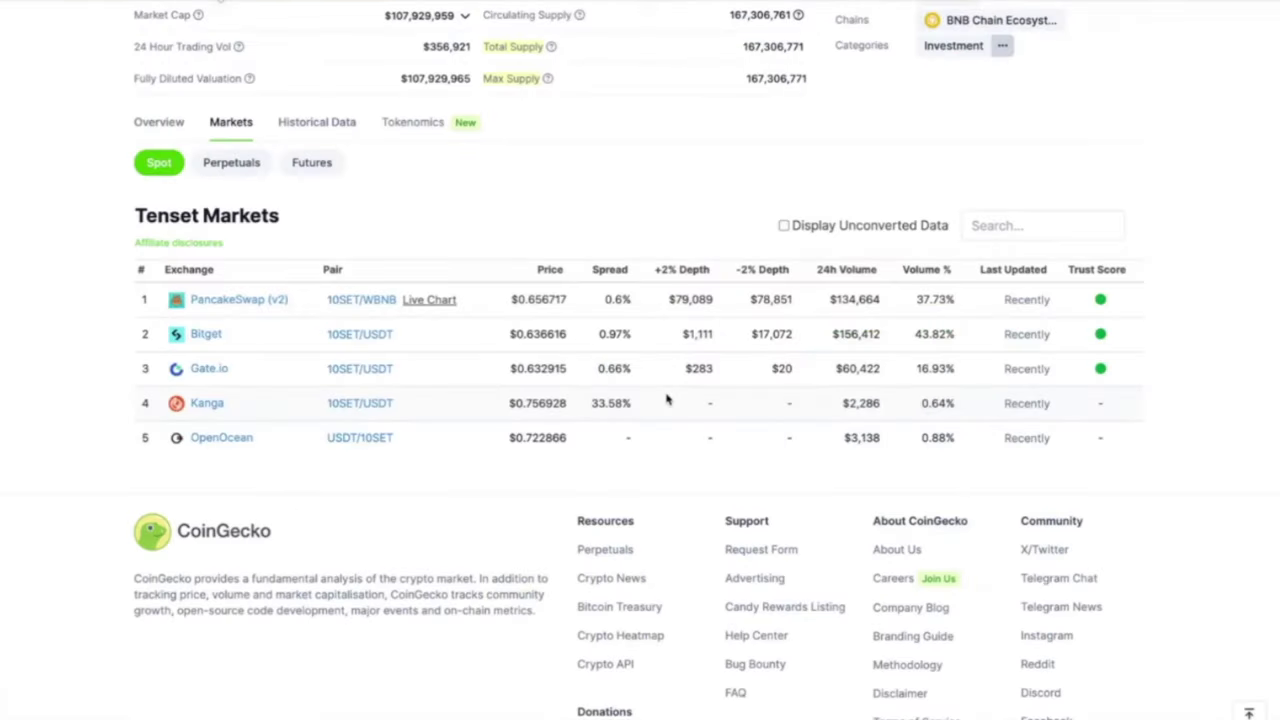
left_click(213, 308)
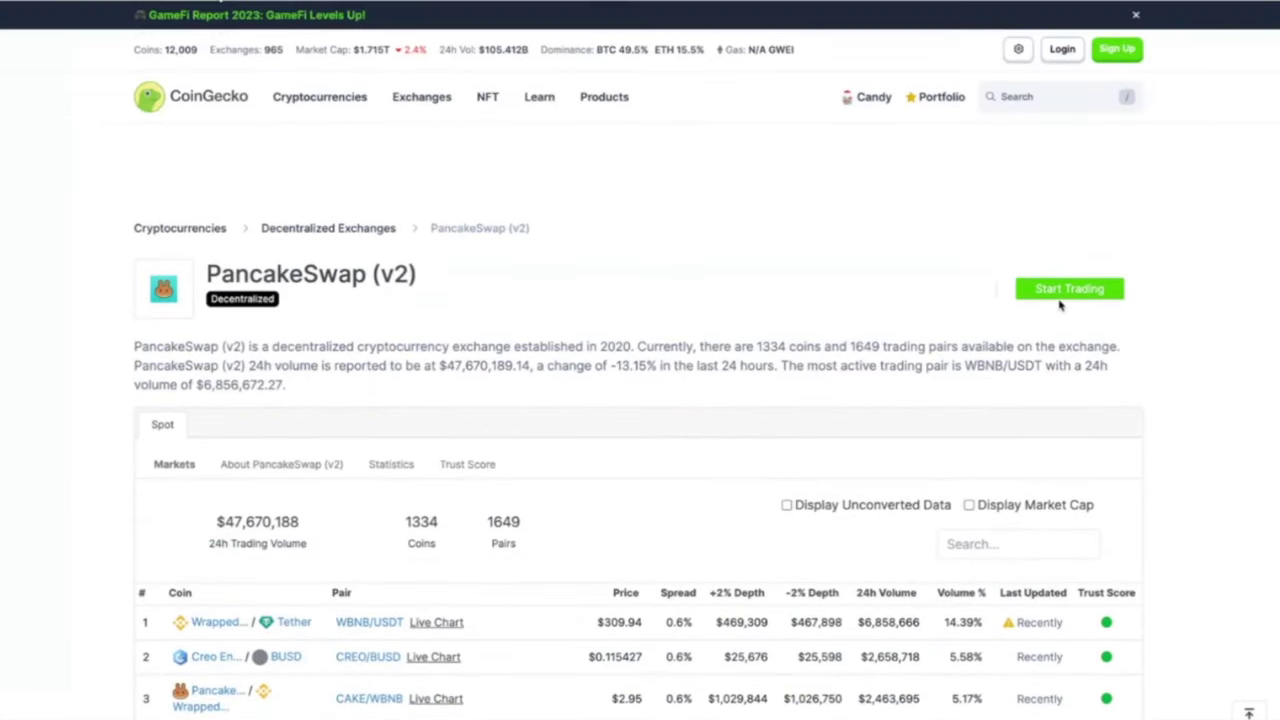
left_click(935, 2)
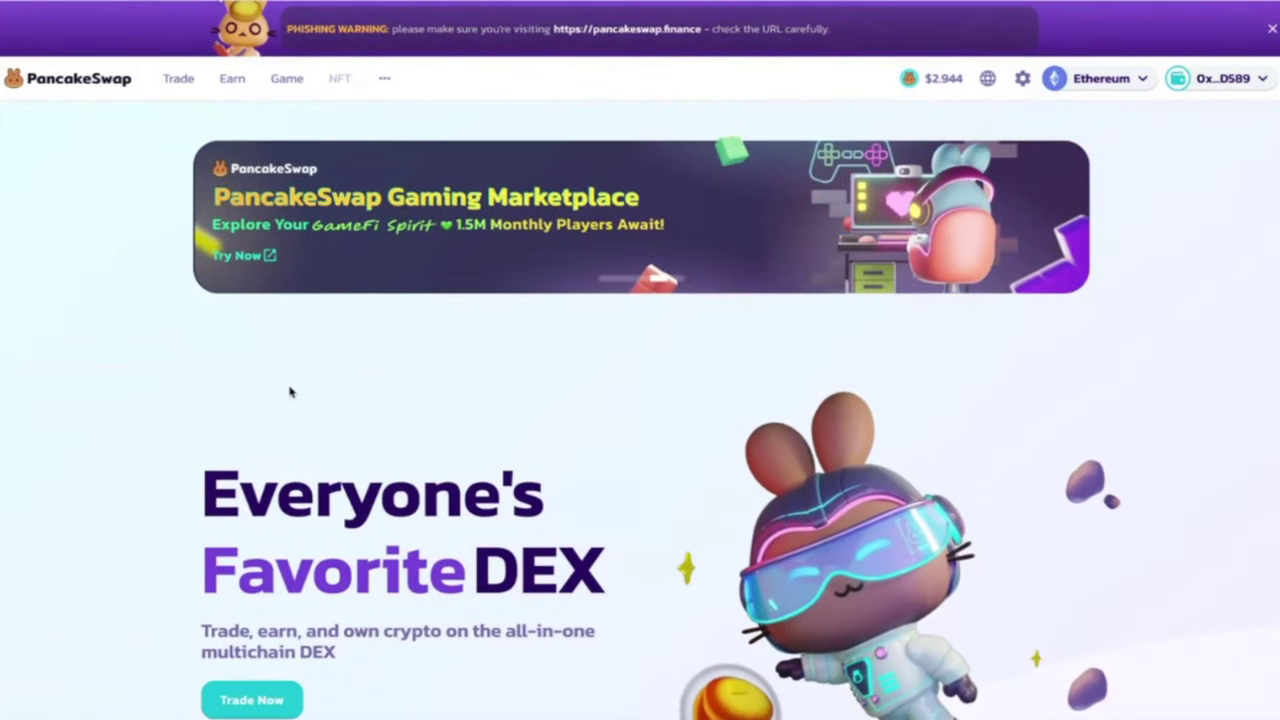
scroll(290, 392, "down", 1)
scroll(300, 420, "down", 2)
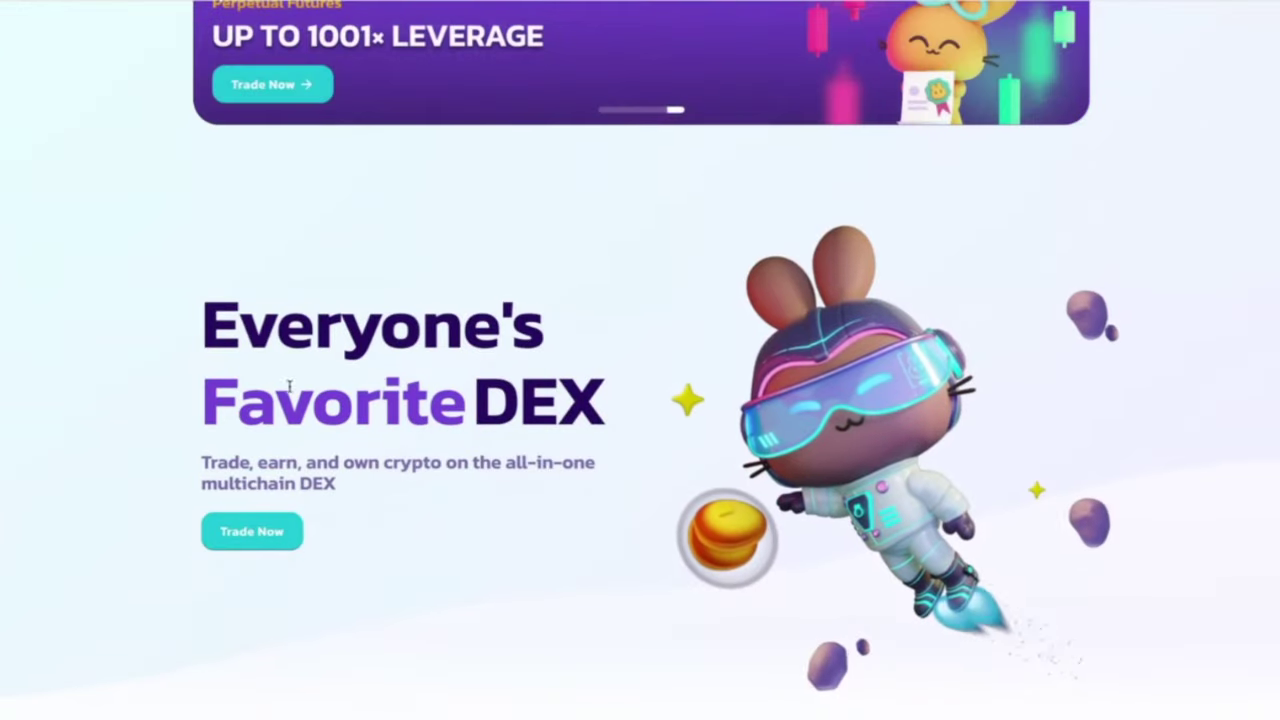
left_click(252, 533)
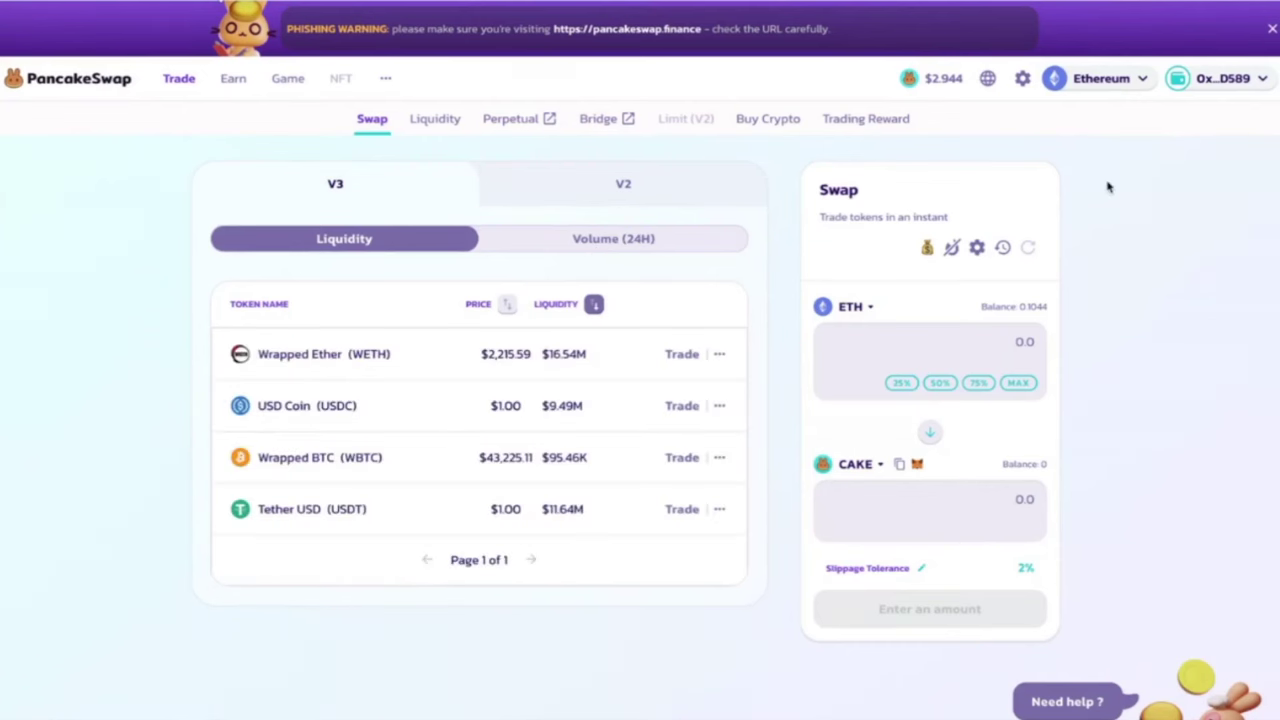
Disconnect the current wallet from PancakeSwap and reconnect it through MetaMask
mouse_move(1264, 81)
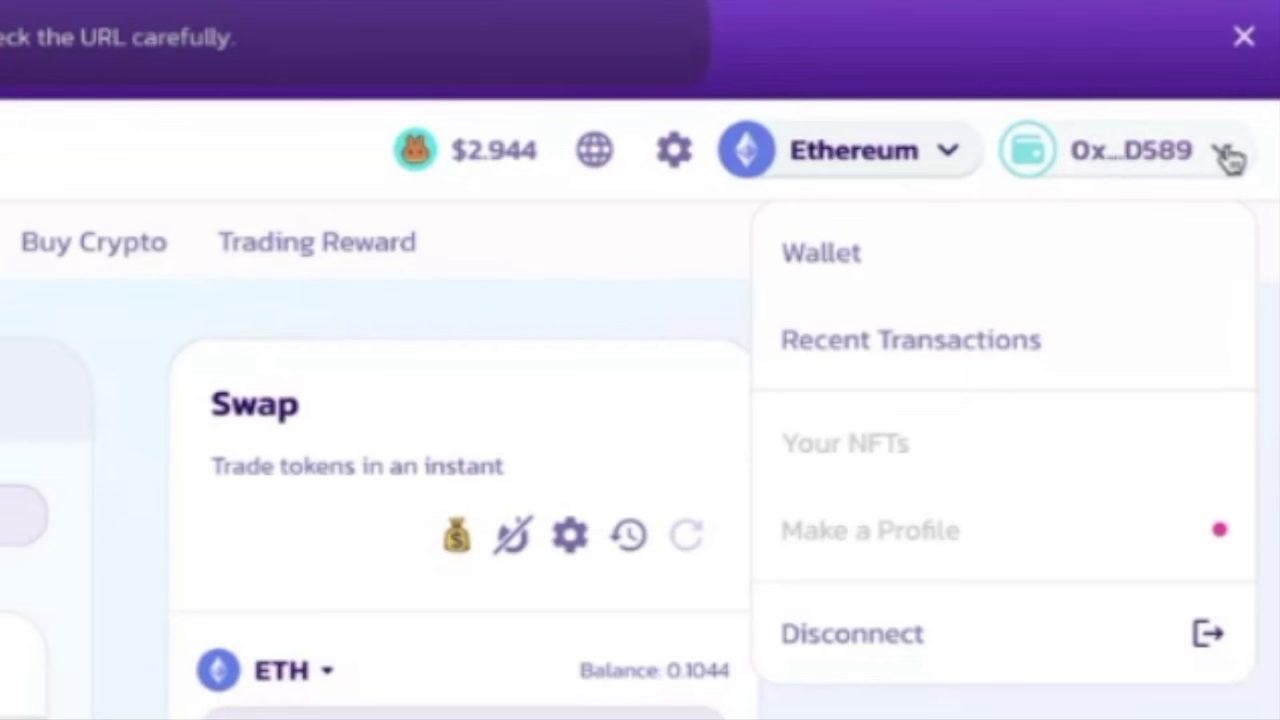
left_click(870, 640)
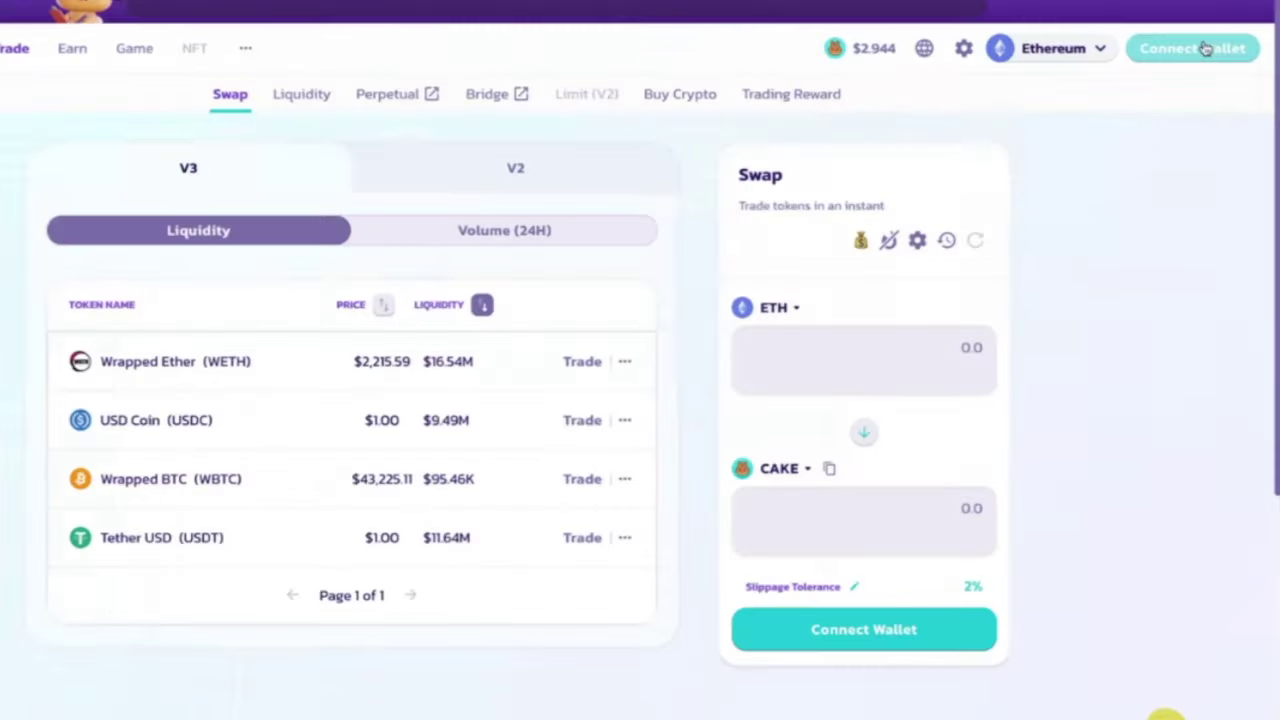
left_click(1205, 48)
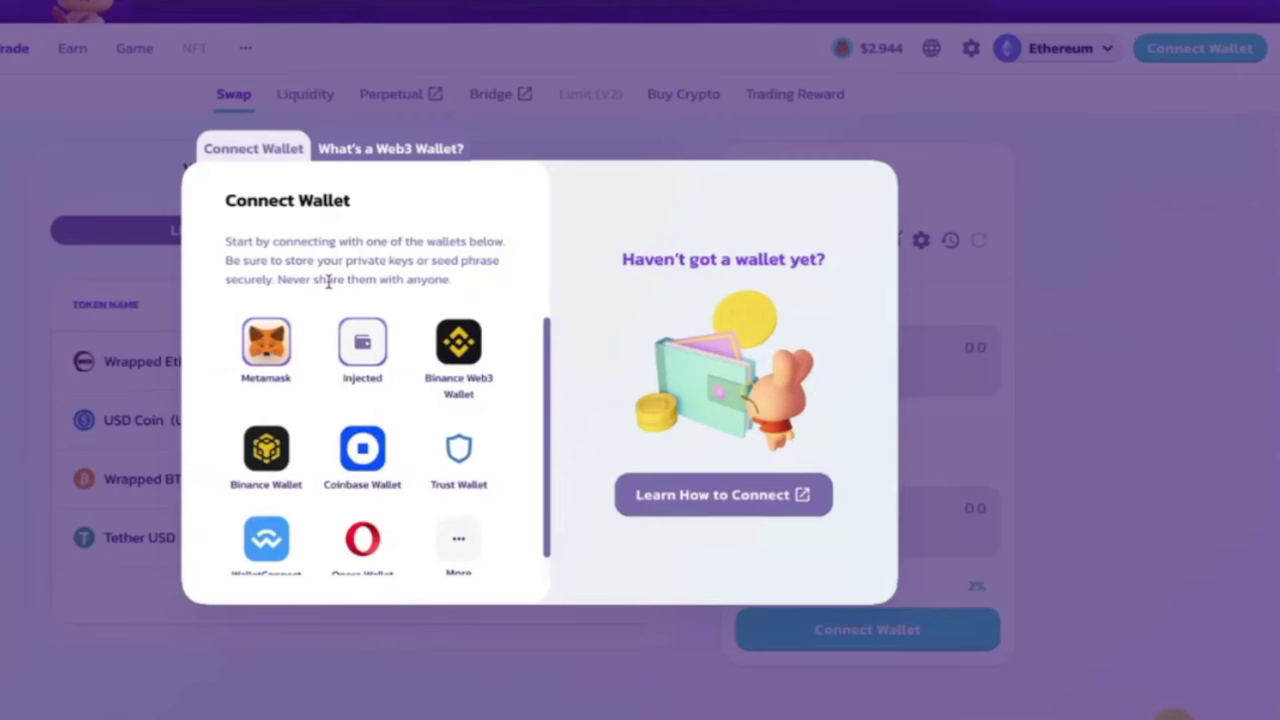
left_click(258, 376)
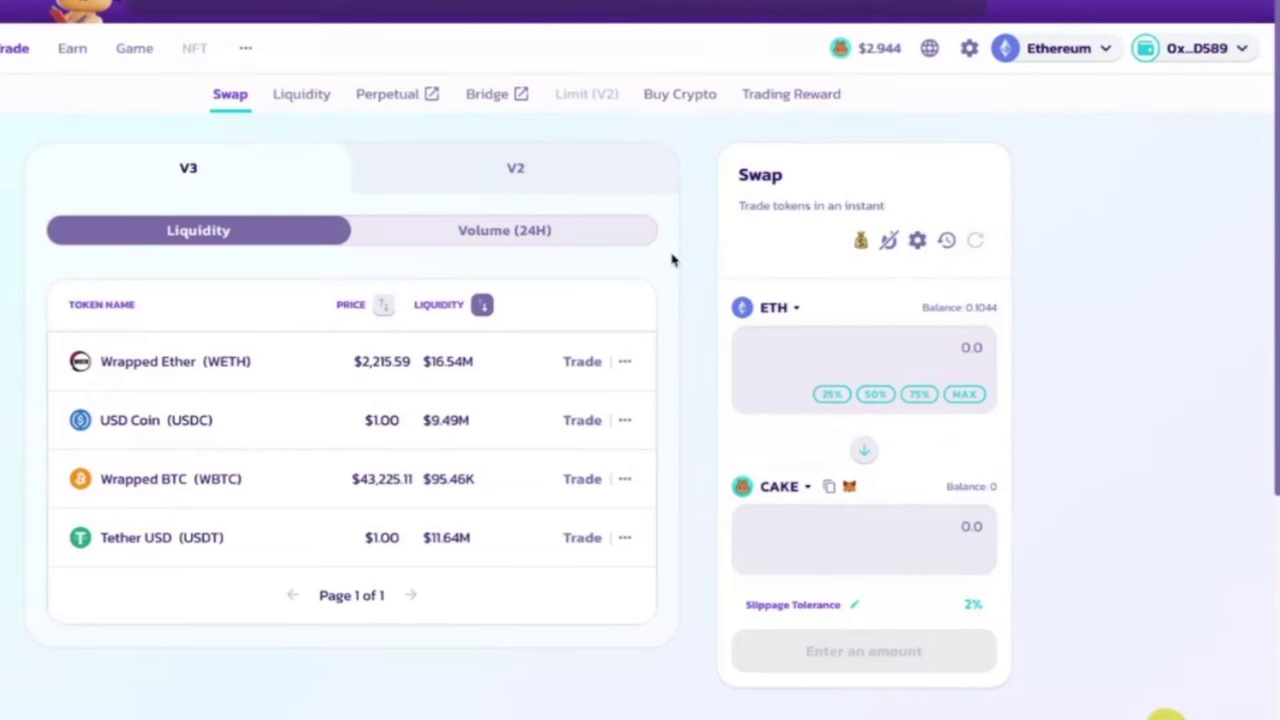
Check the PancakeSwap guide on connecting MetaMask, and return to the swap page
mouse_move(1167, 57)
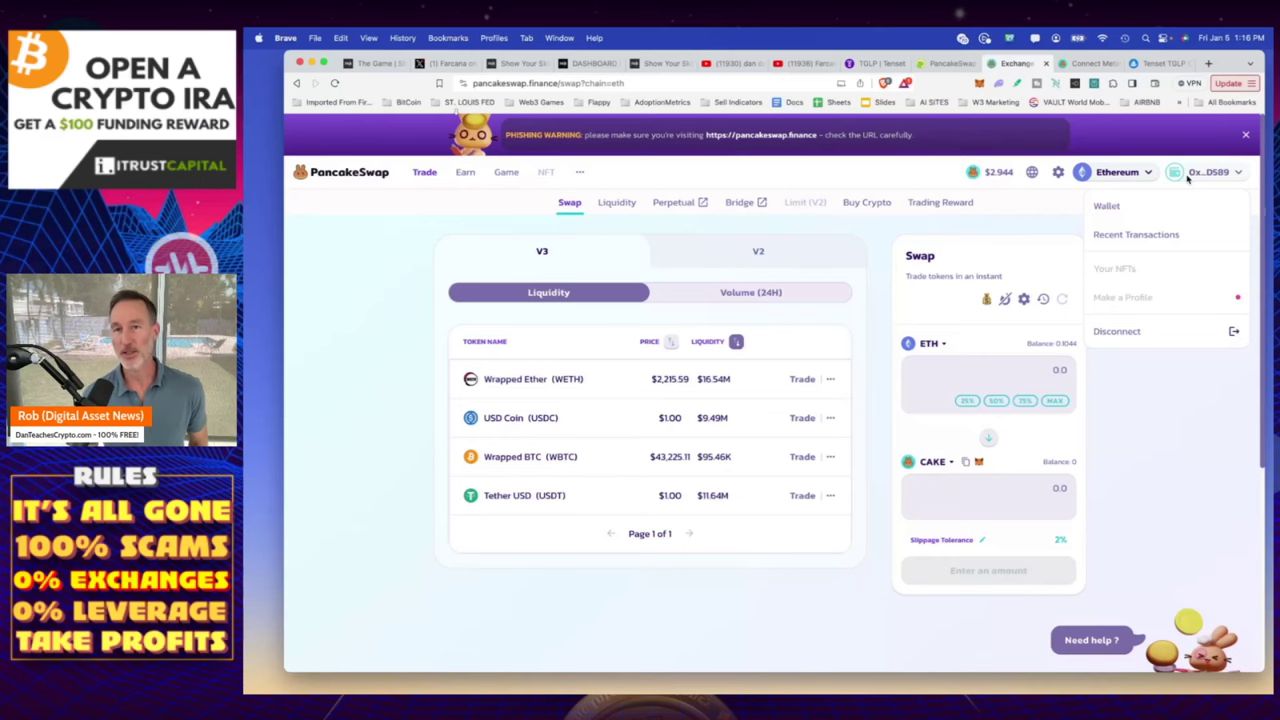
mouse_move(1108, 172)
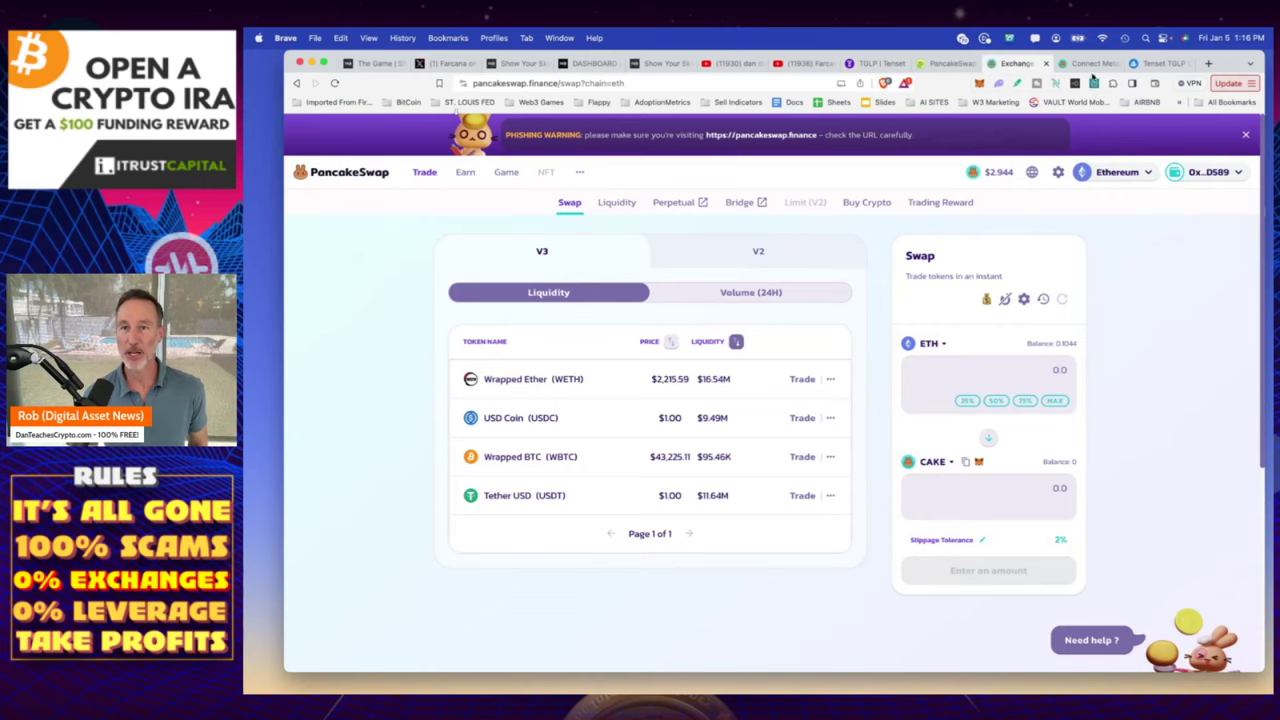
left_click(1086, 63)
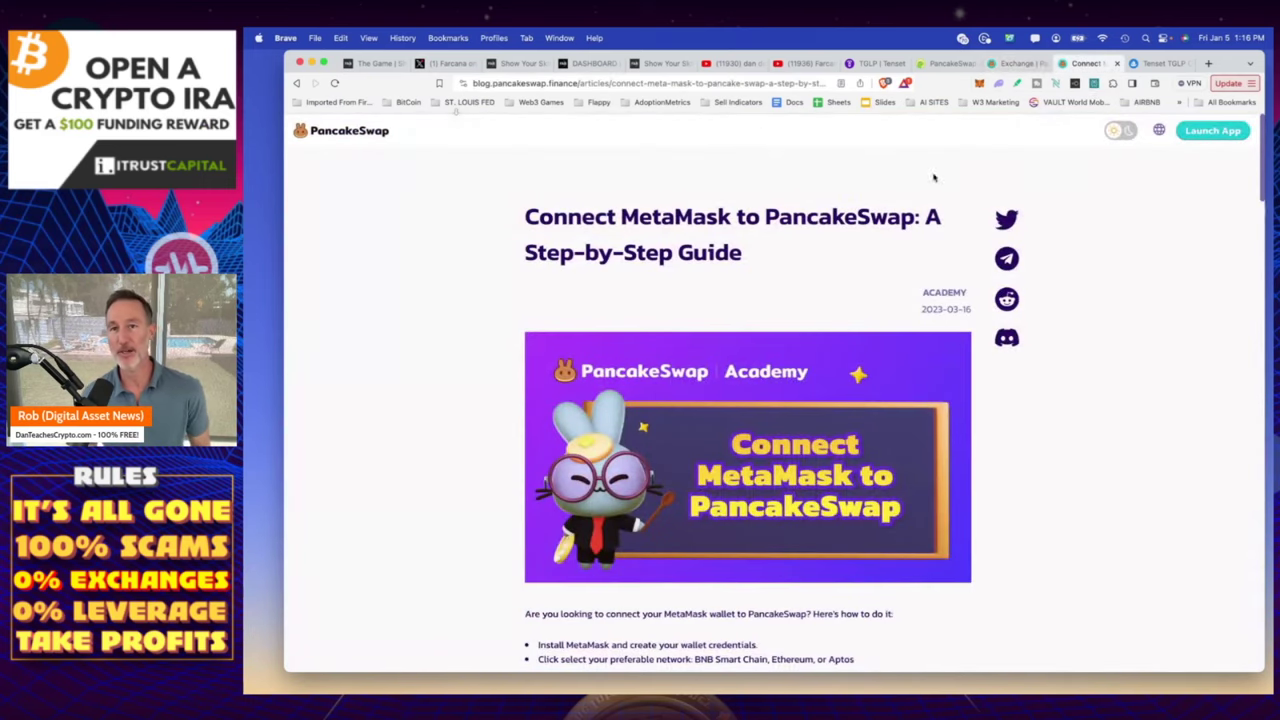
left_click(1016, 63)
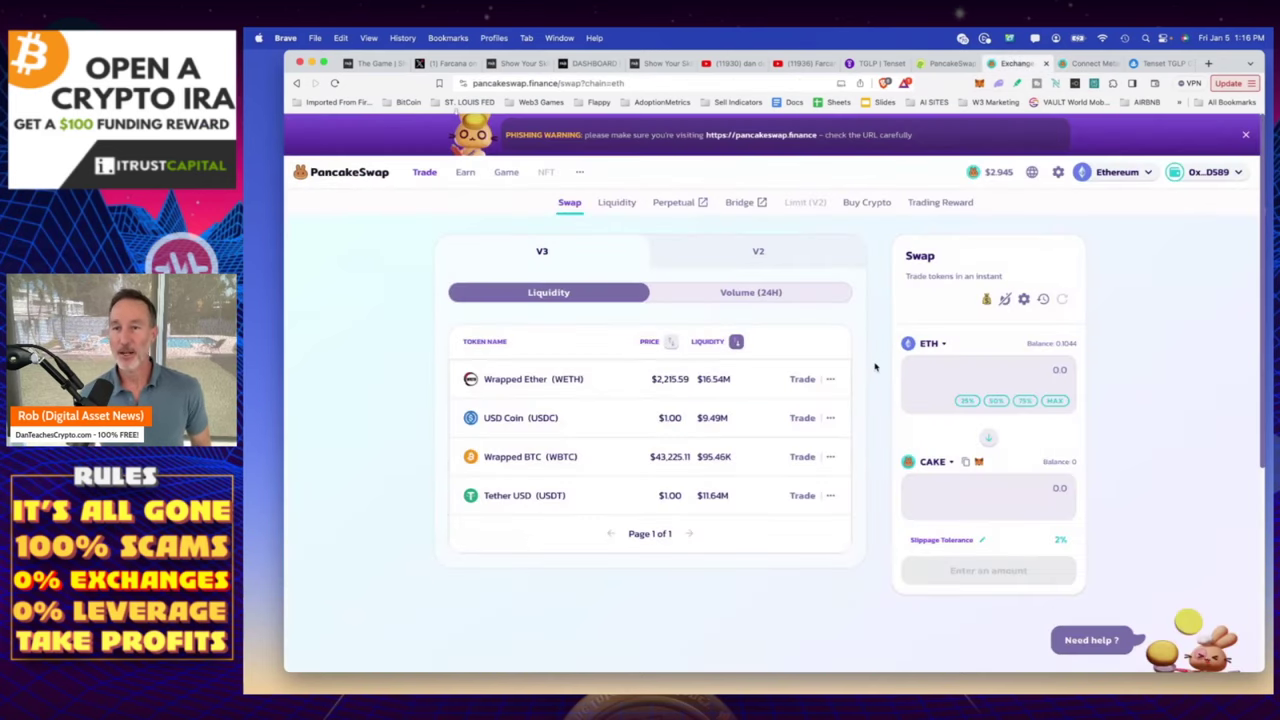
Change the PancakeSwap network to BNB Chain and approve the network switch in MetaMask
mouse_move(1208, 172)
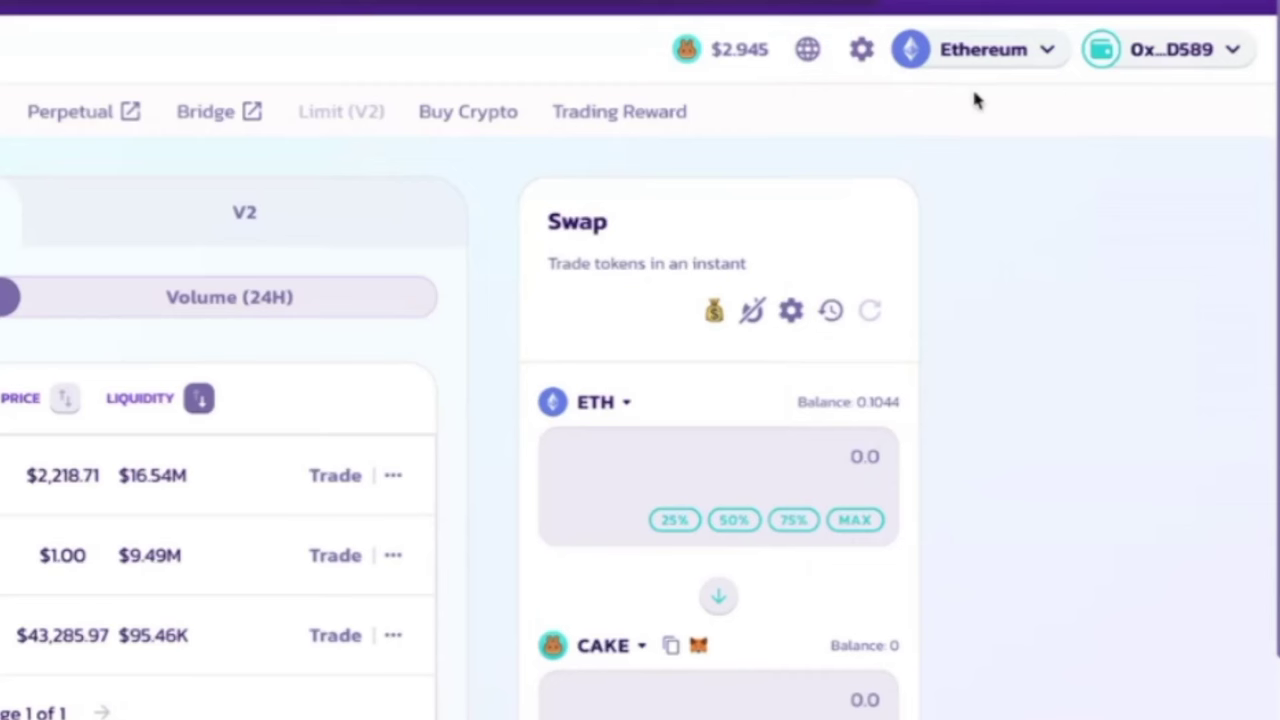
mouse_move(1067, 78)
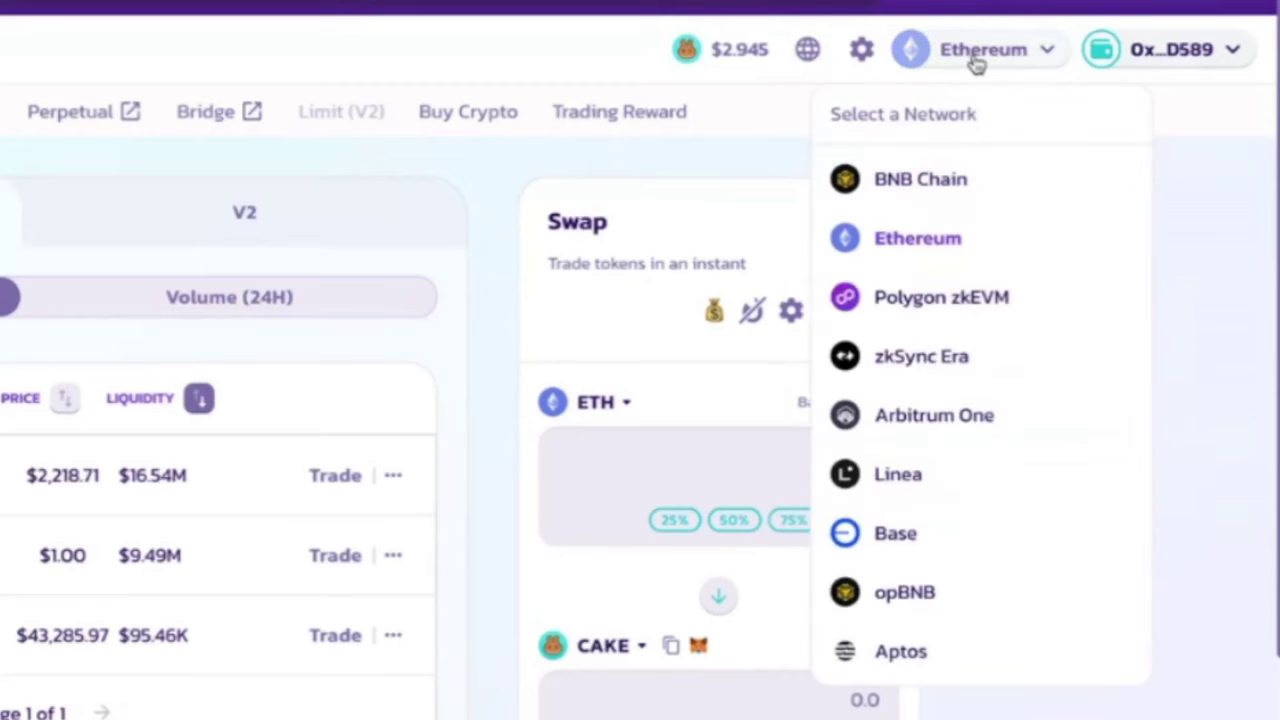
left_click(945, 185)
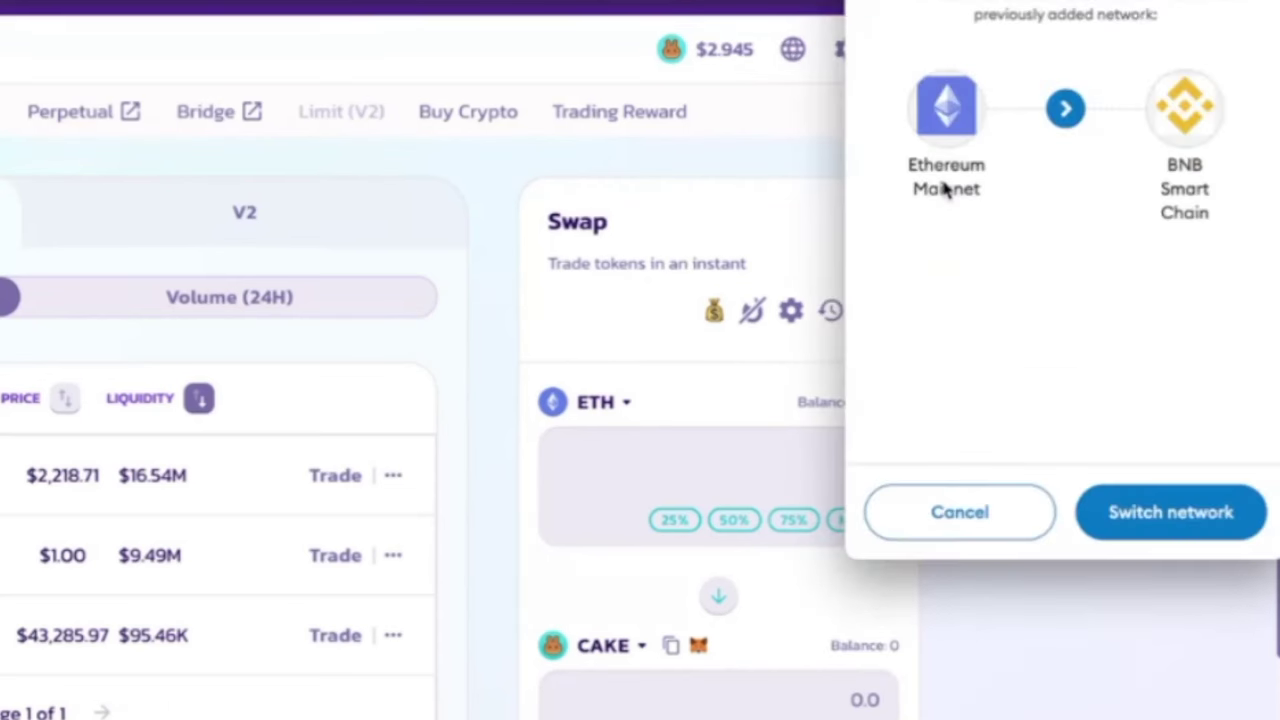
left_click(1152, 514)
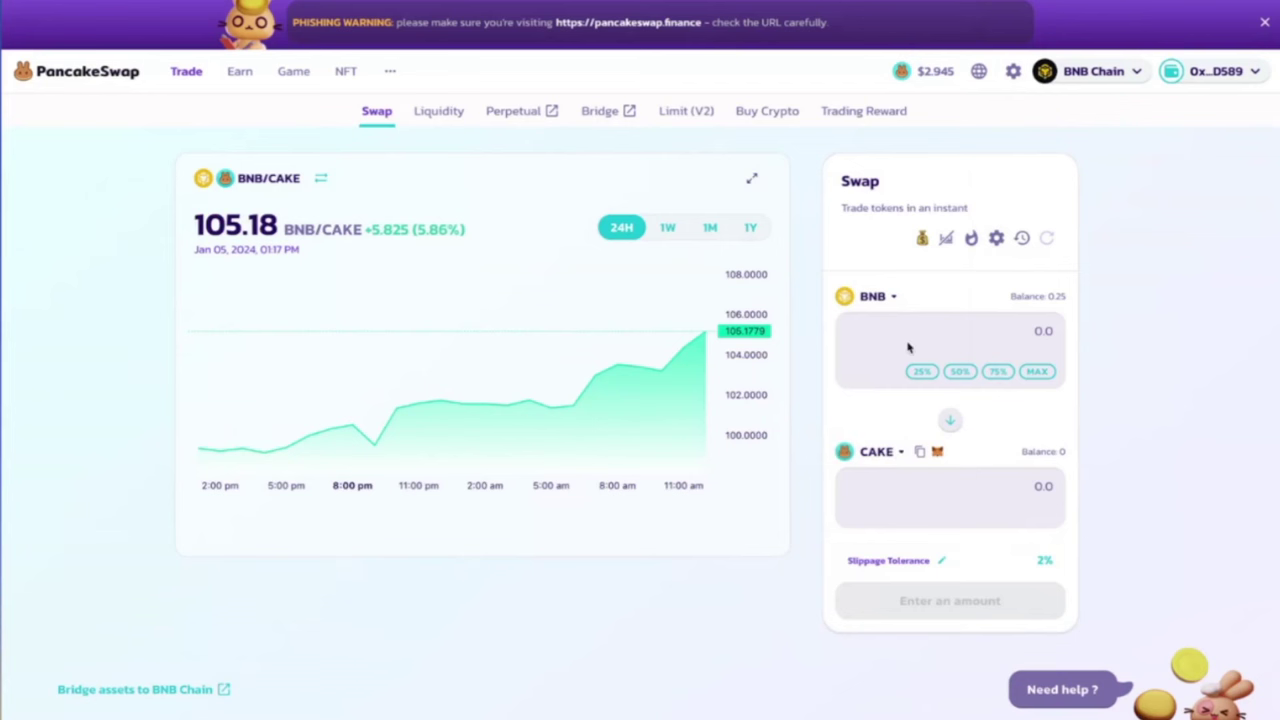
Set the swap to the maximum BNB amount and choose 10SET as the token to receive by its copied contract address
left_click(1036, 373)
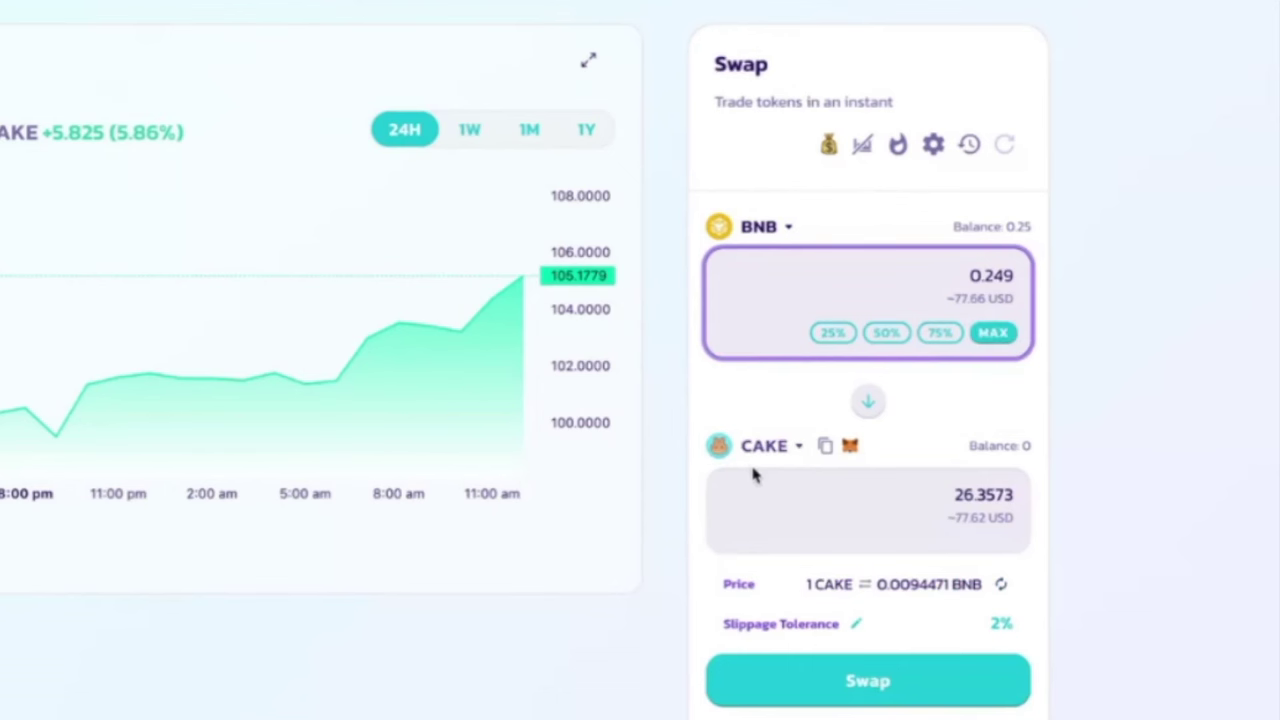
left_click(796, 449)
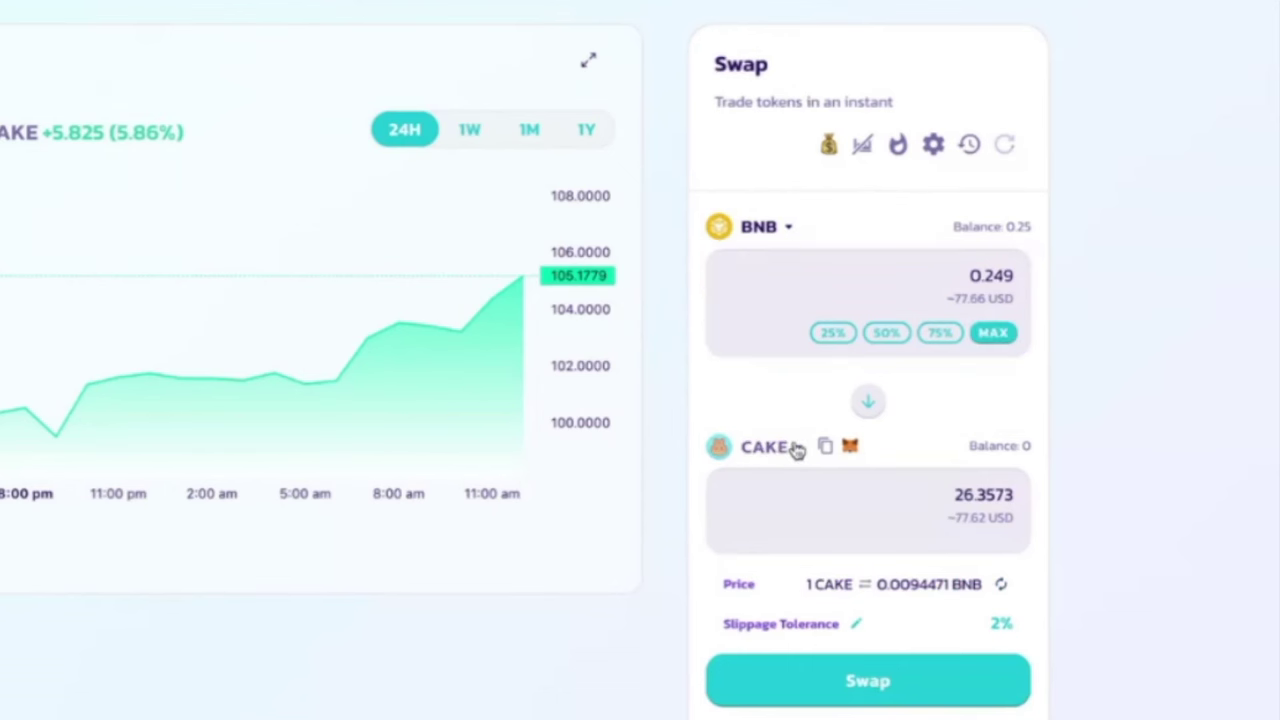
left_click(796, 449)
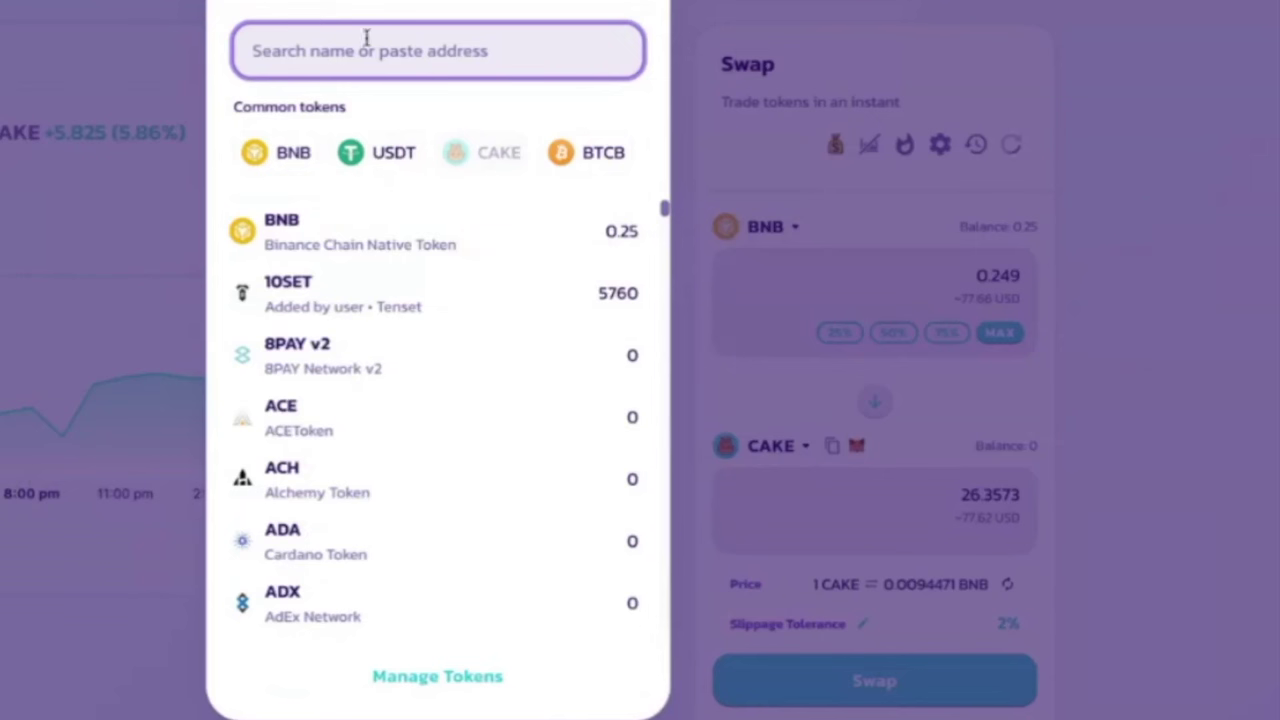
key("ctrl+v")
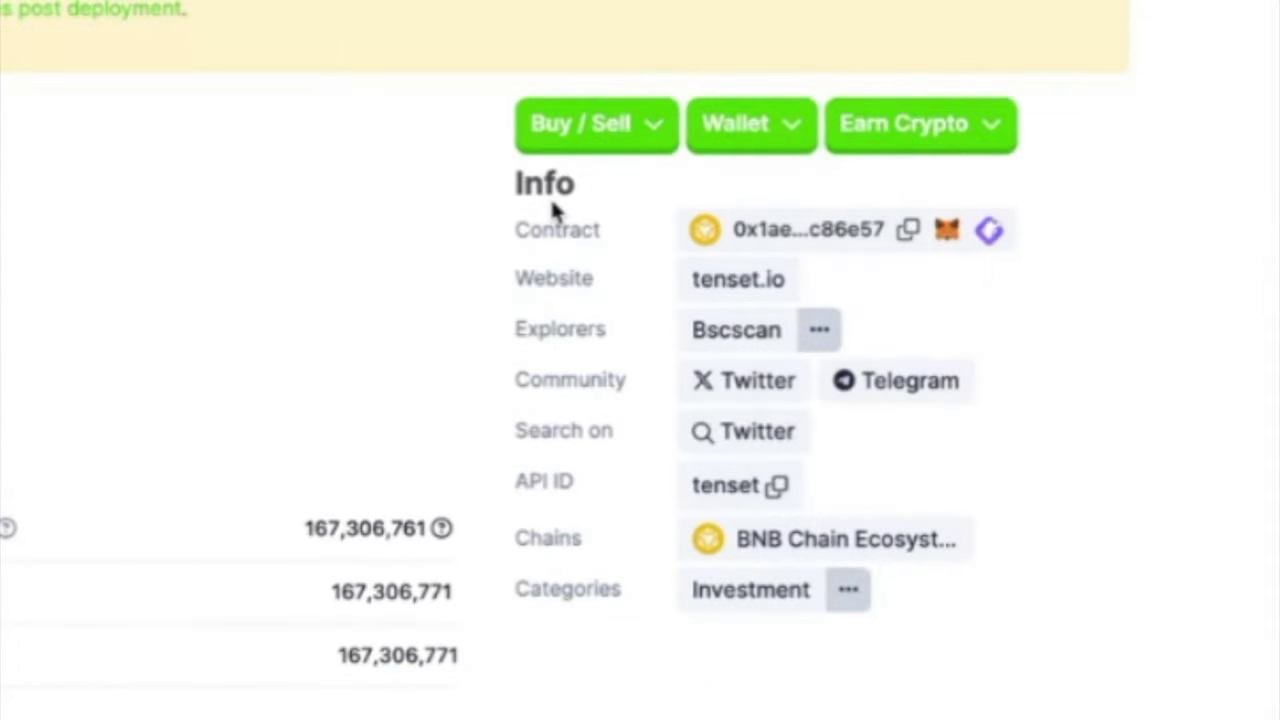
left_click(910, 232)
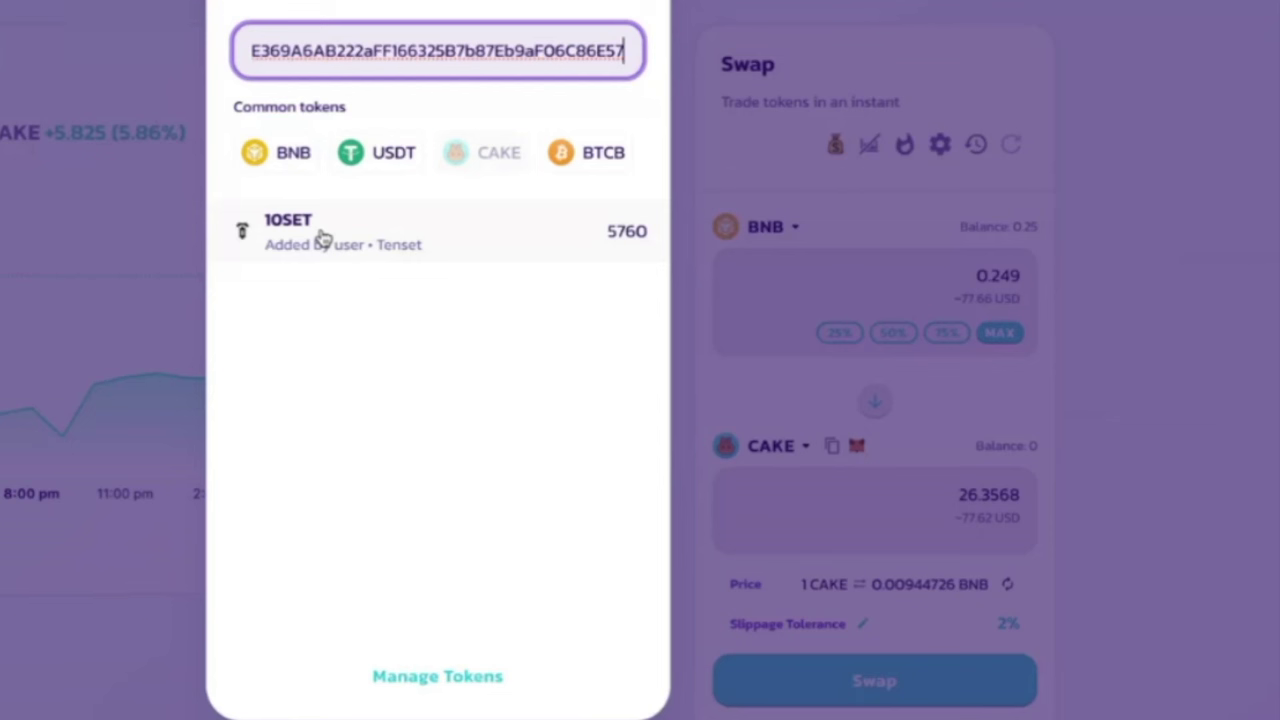
left_click(325, 240)
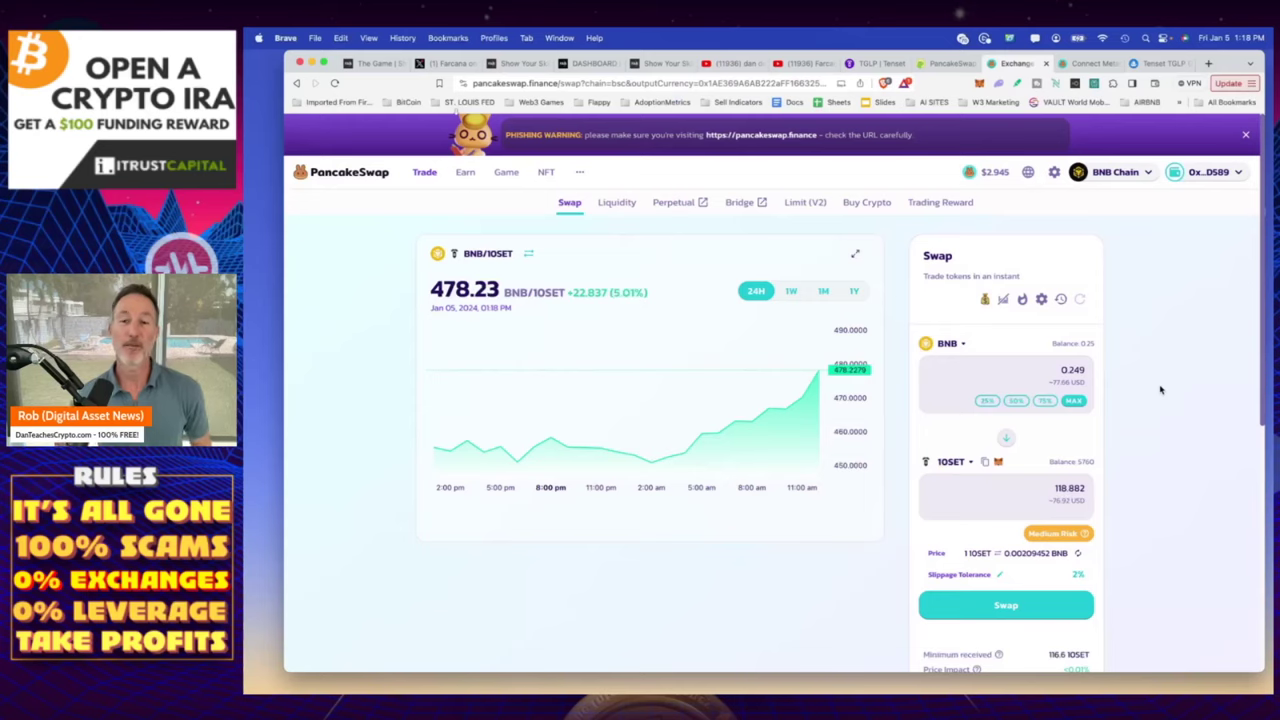
scroll(1150, 390, "down", 2)
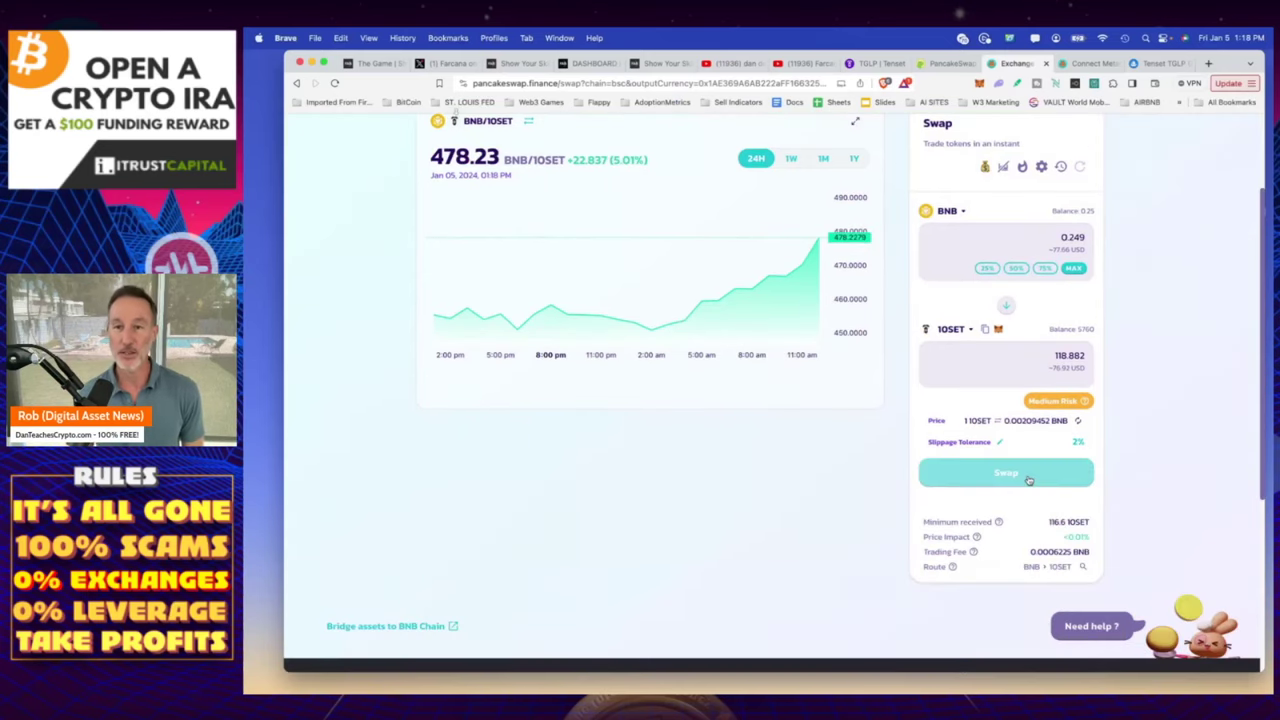
Switch to the Tenset TGLP launchpad page and connect the MetaMask wallet to it
left_click(862, 64)
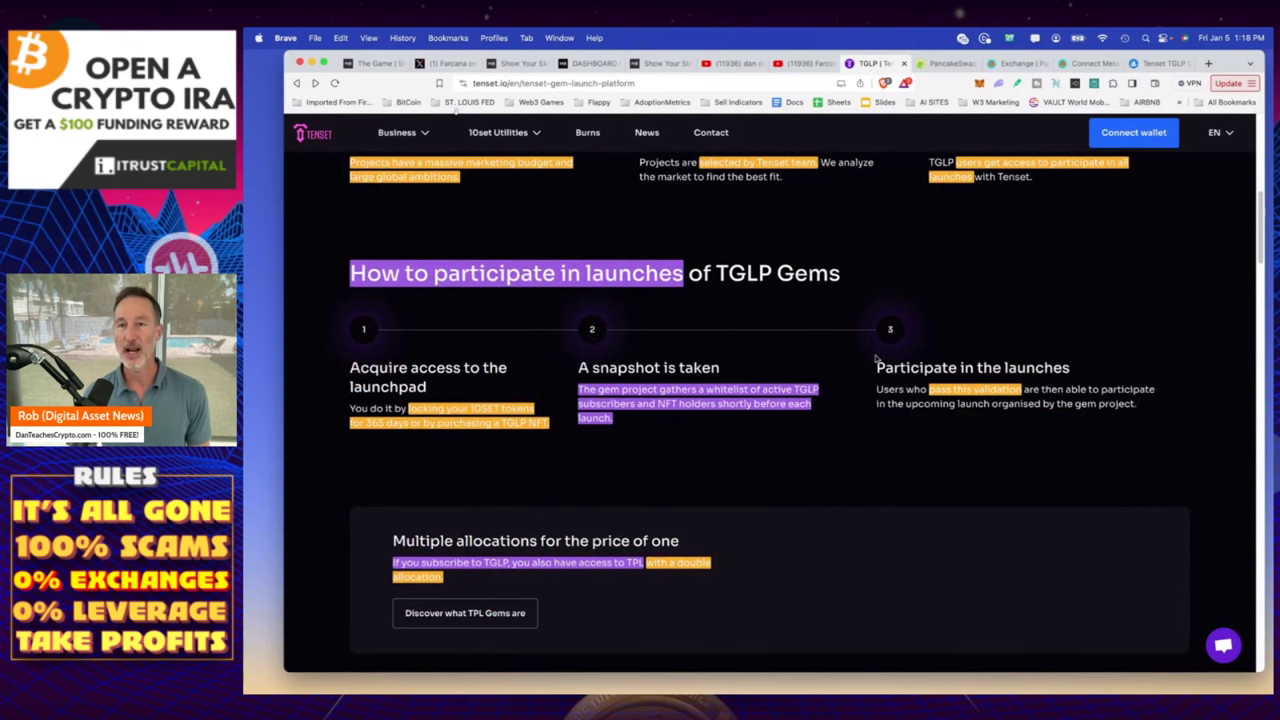
scroll(1063, 297, "up", 2)
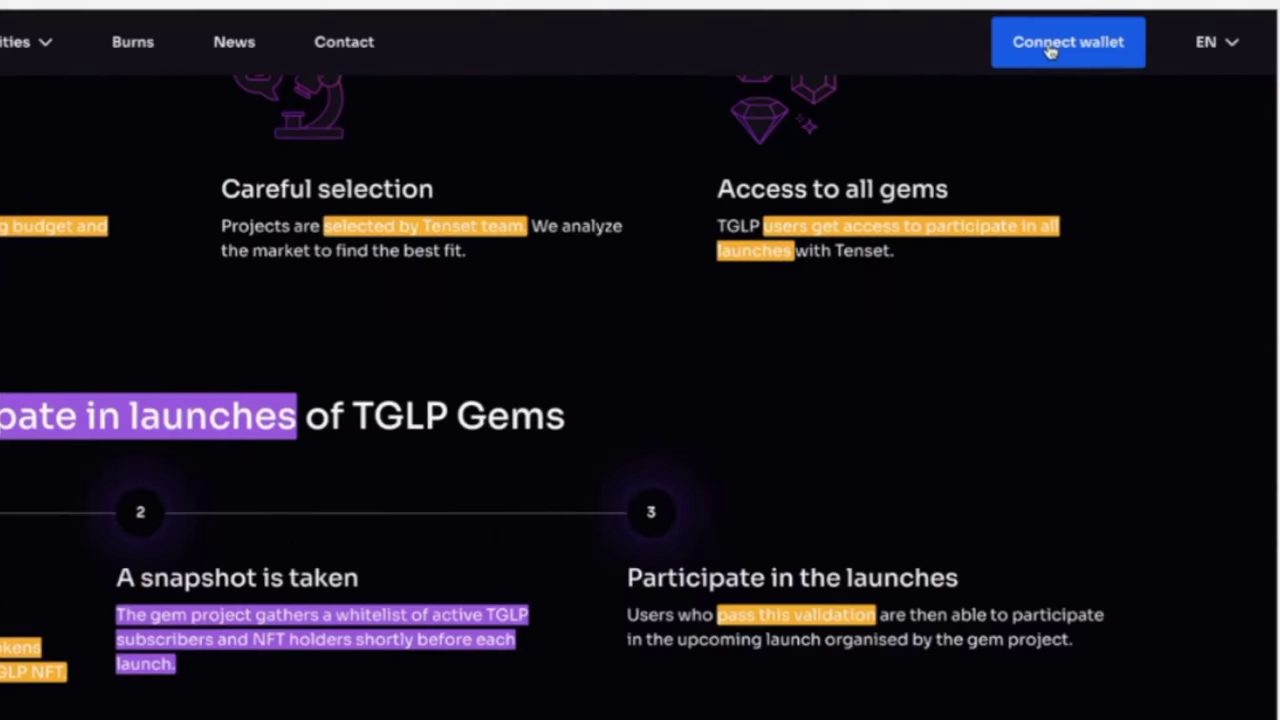
left_click(1050, 50)
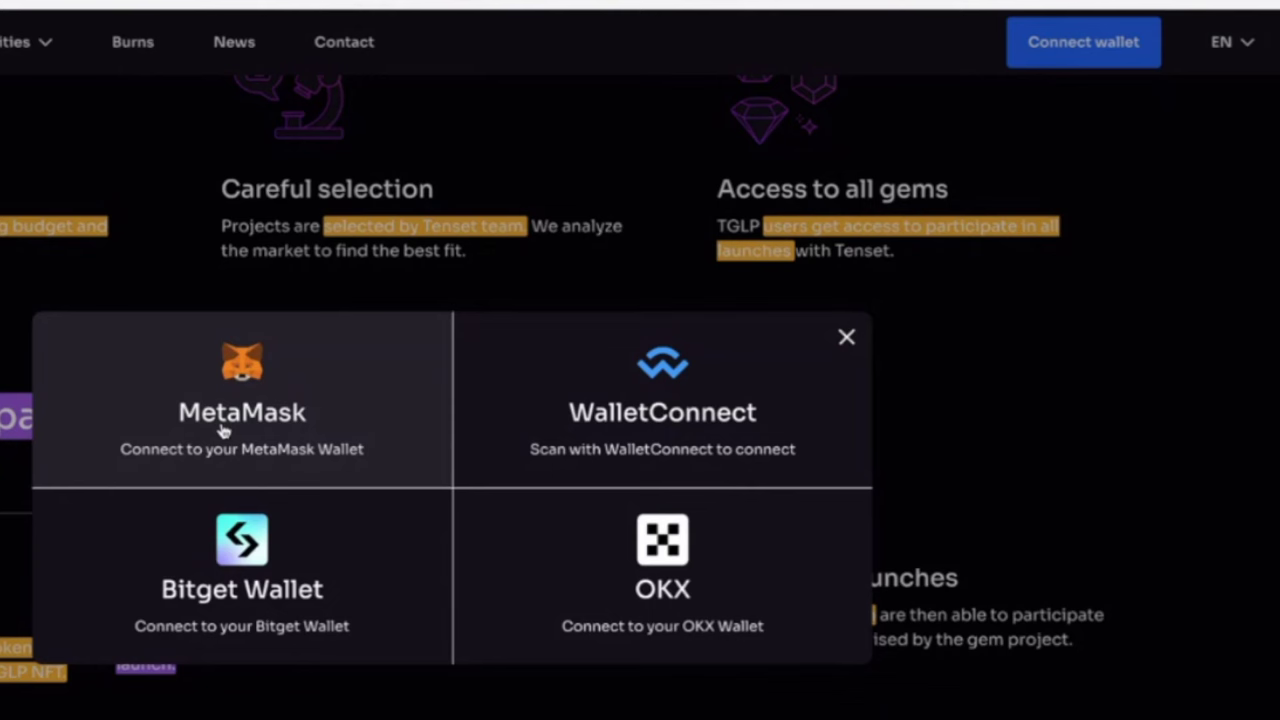
left_click(223, 430)
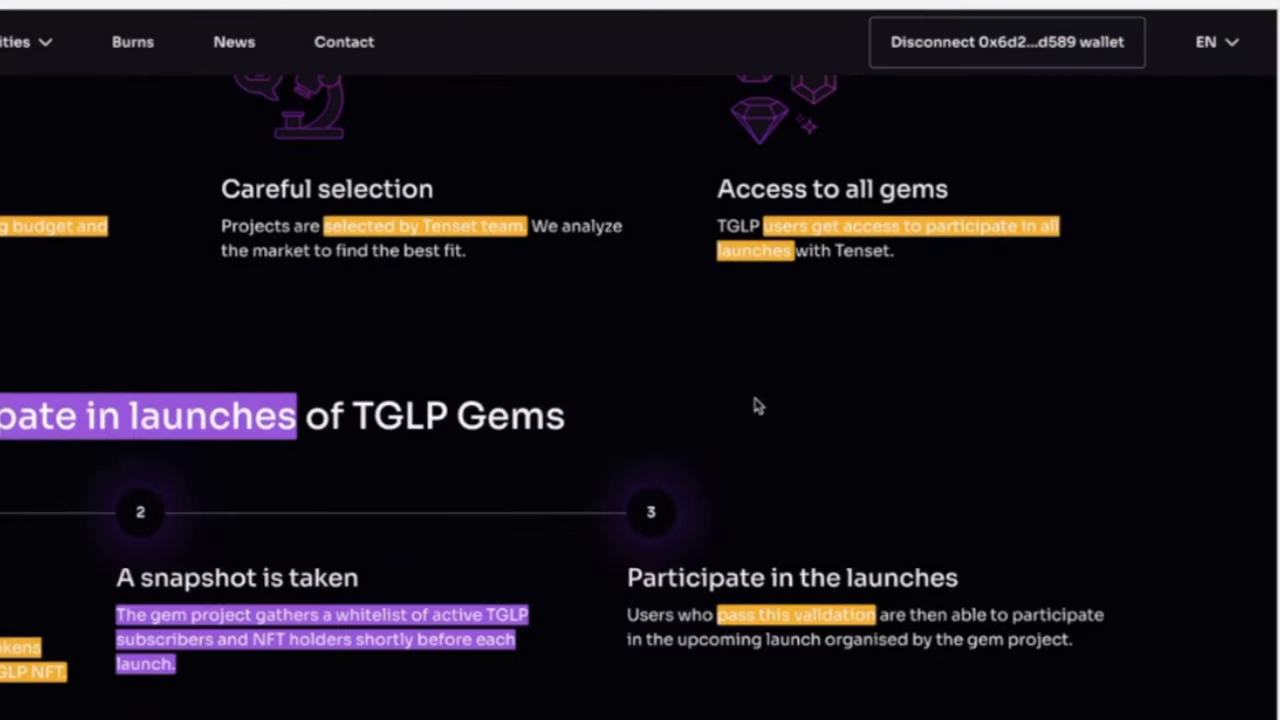
Go to the token-locking option for yearly launchpad access and open the subscription choices
scroll(1028, 85, "down", 4)
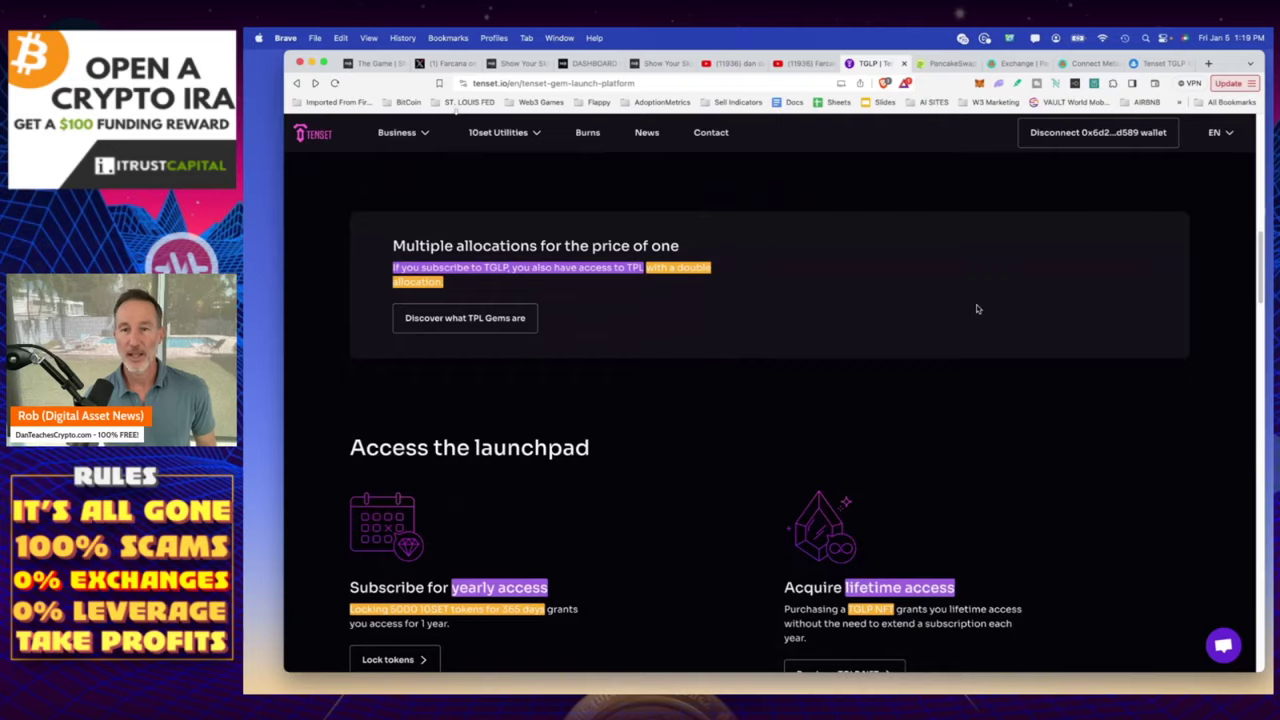
scroll(977, 309, "up", 4)
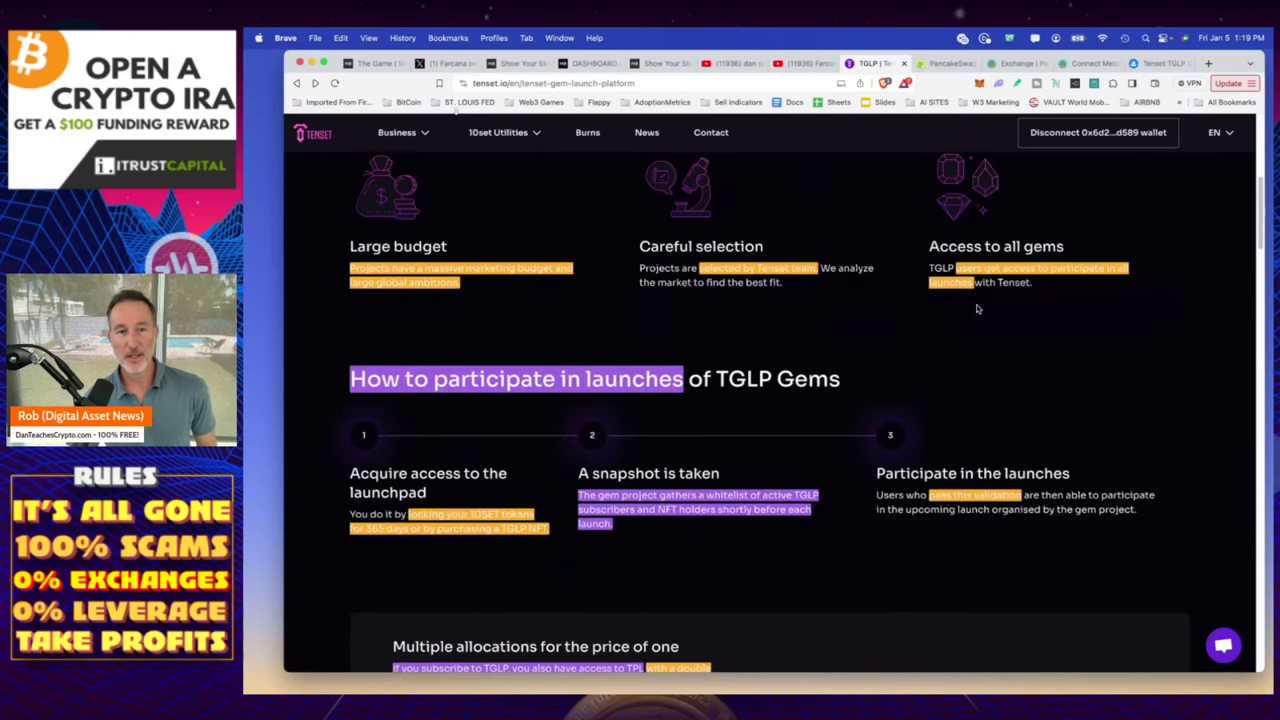
scroll(977, 309, "down", 5)
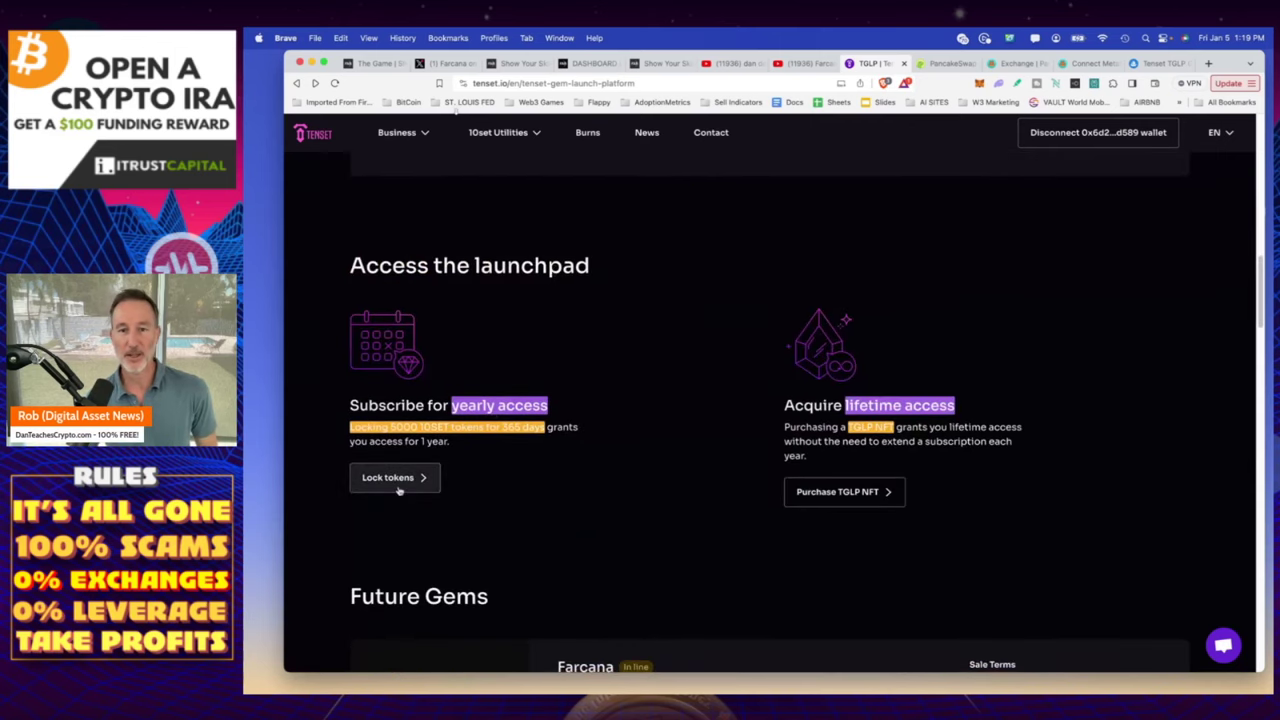
left_click(398, 489)
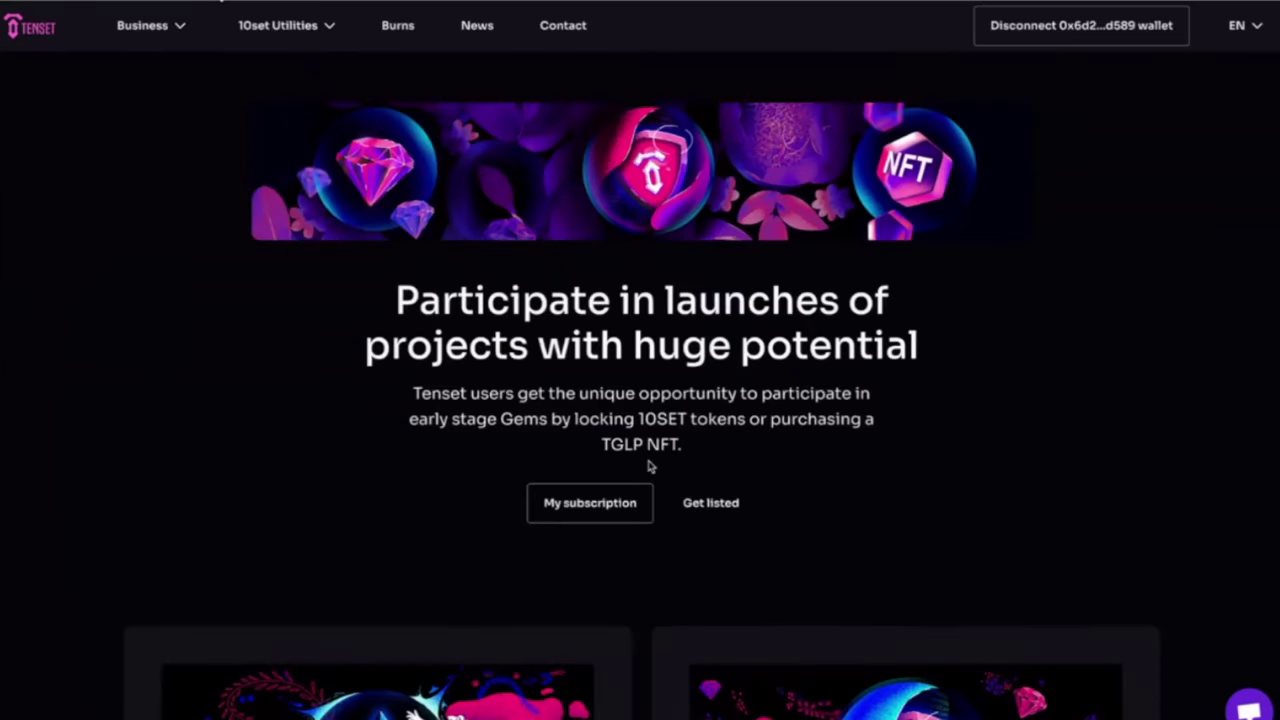
left_click(646, 486)
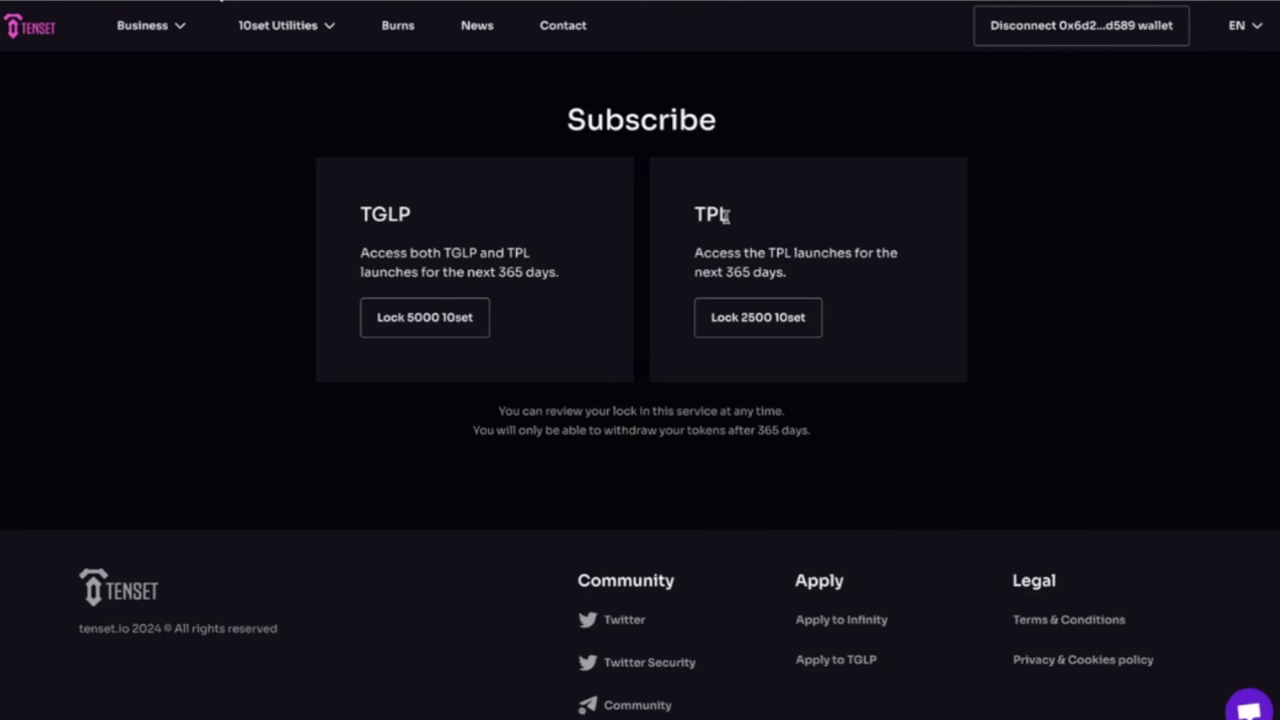
Subscribe to TGLP by allowing token locking and locking 5,000 10set for 365 days, approving both transactions in MetaMask
left_click(425, 318)
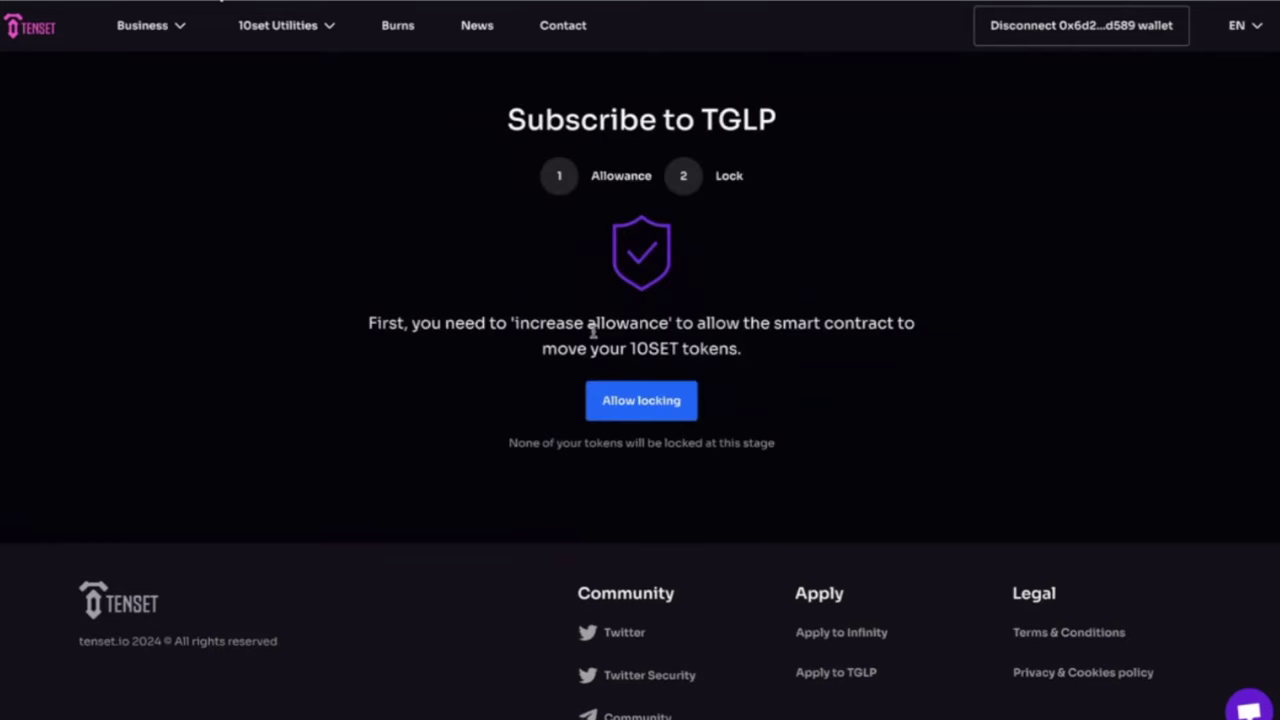
left_click(670, 405)
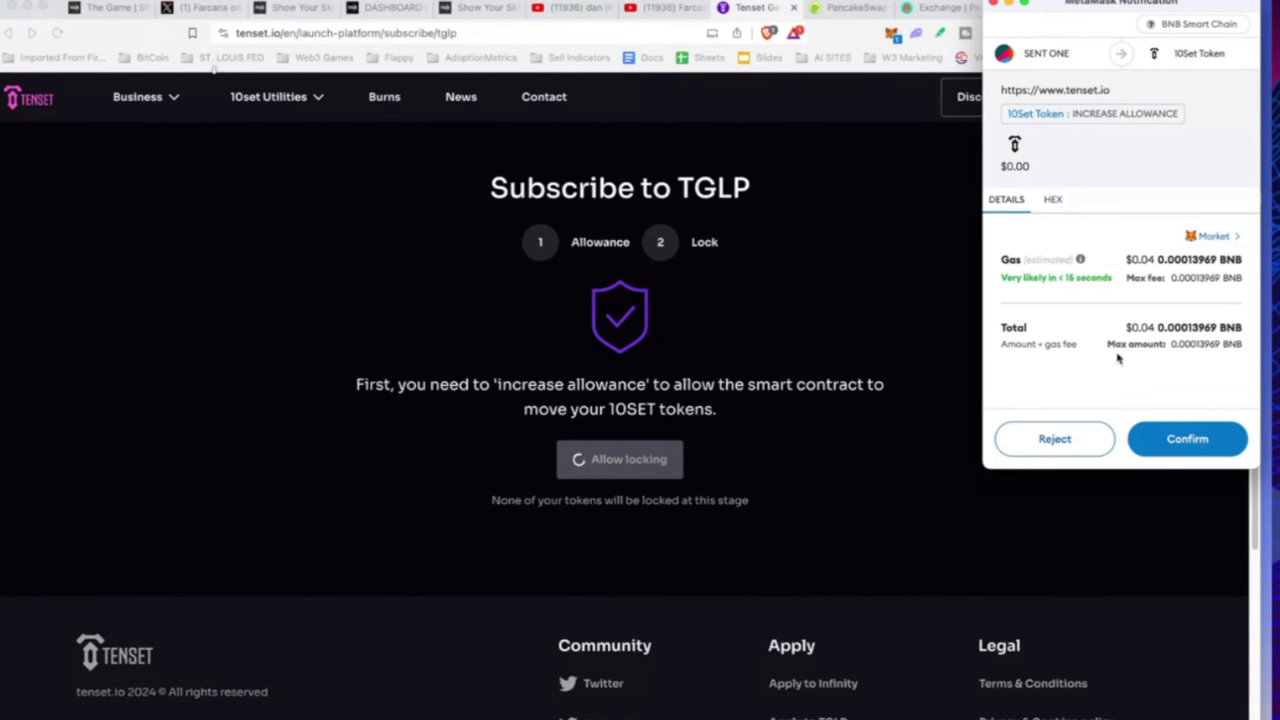
left_click(1184, 436)
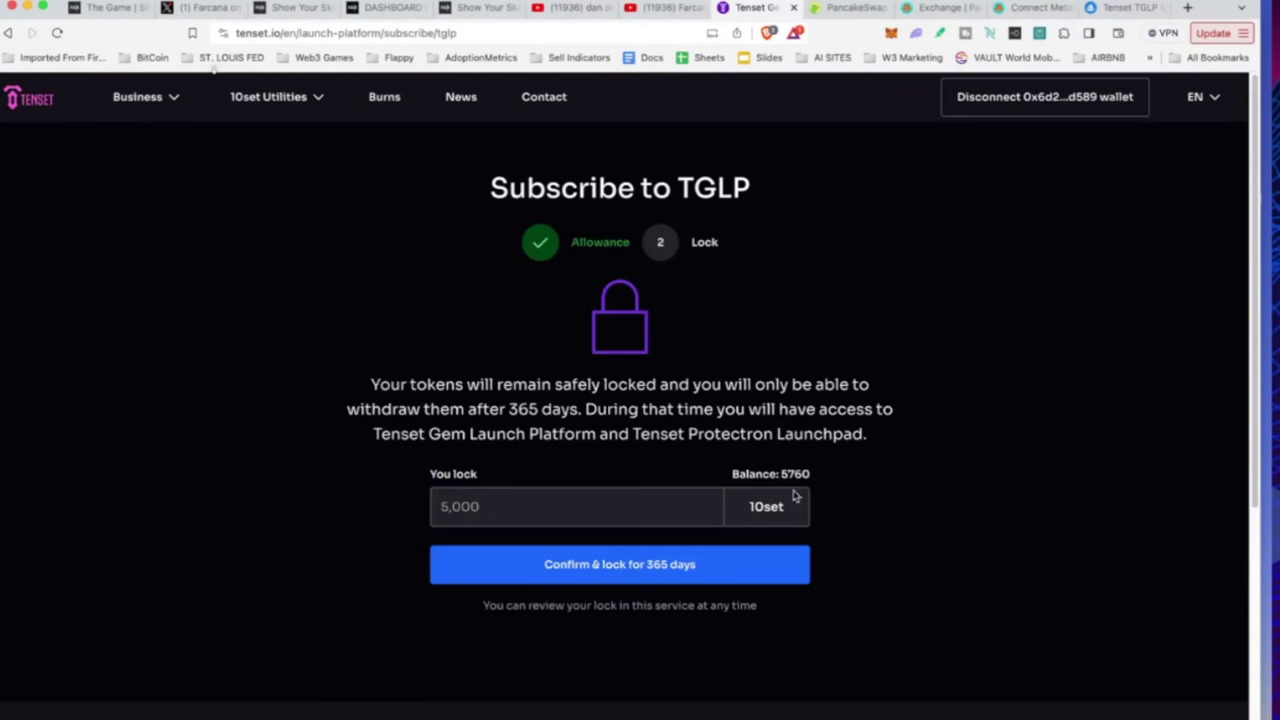
left_click(643, 566)
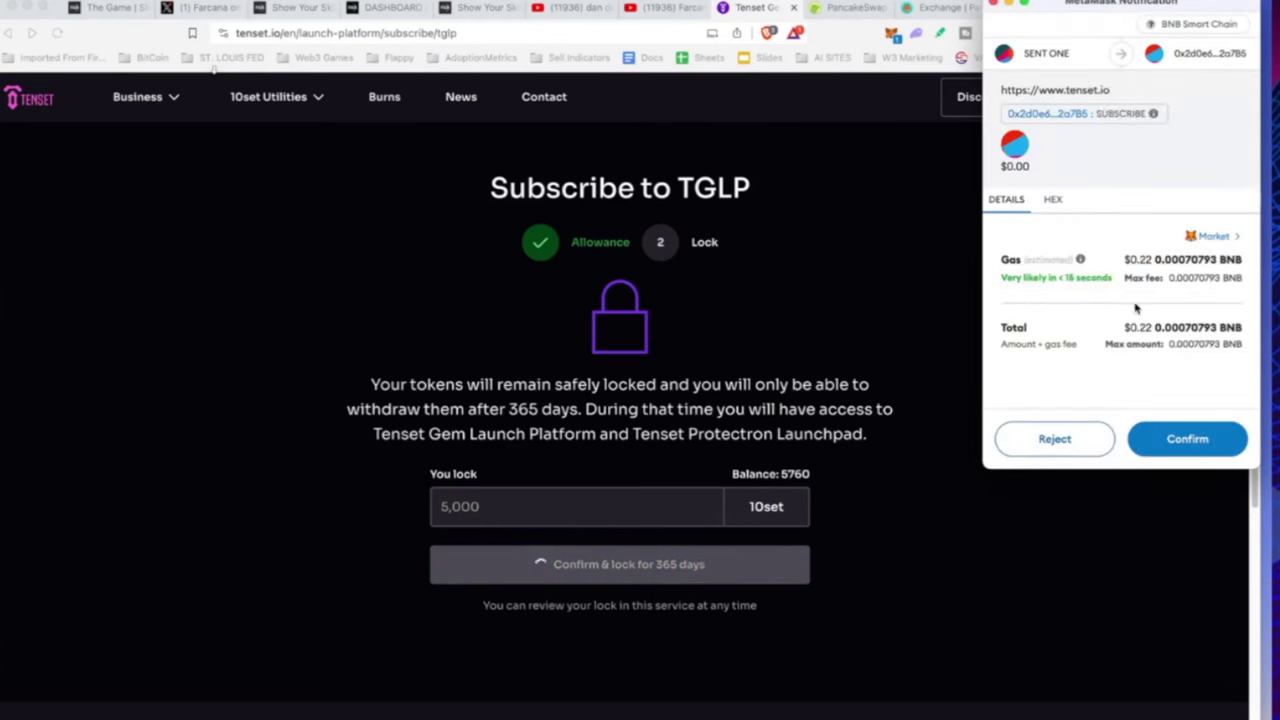
left_click(1187, 441)
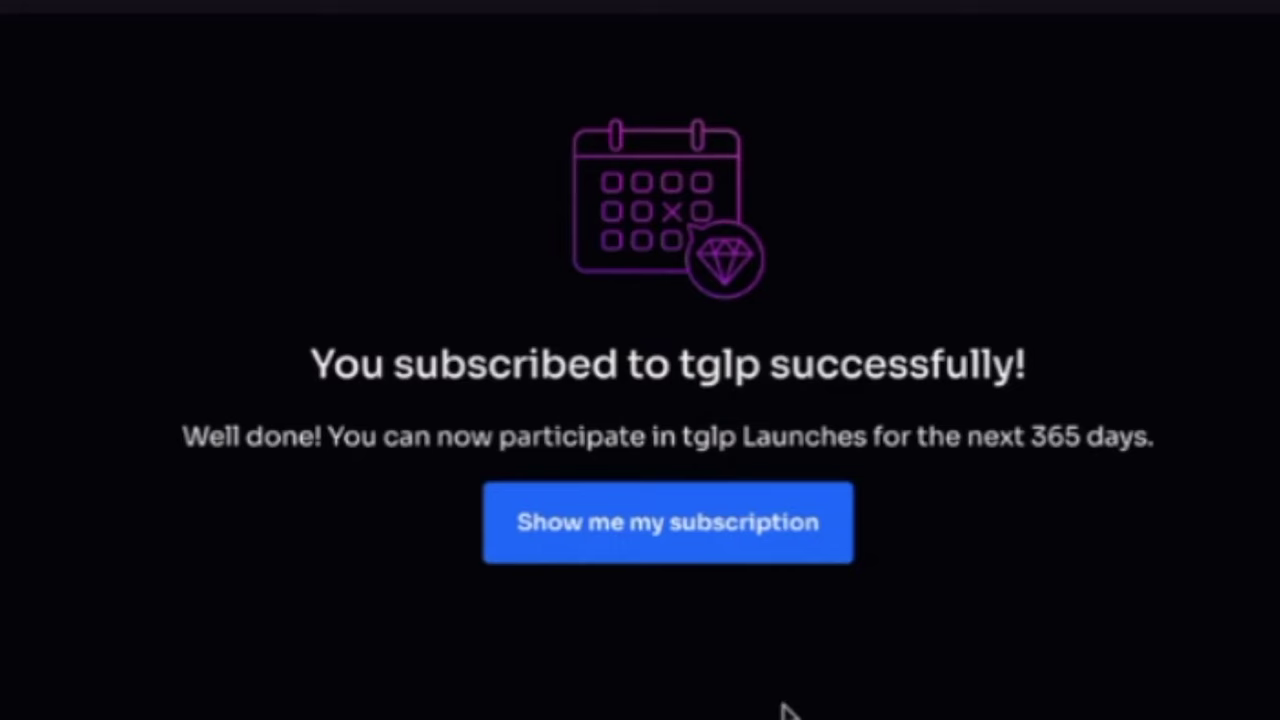
Show the new TGLP subscription and review its allocations, locked tokens and community links
left_click(700, 522)
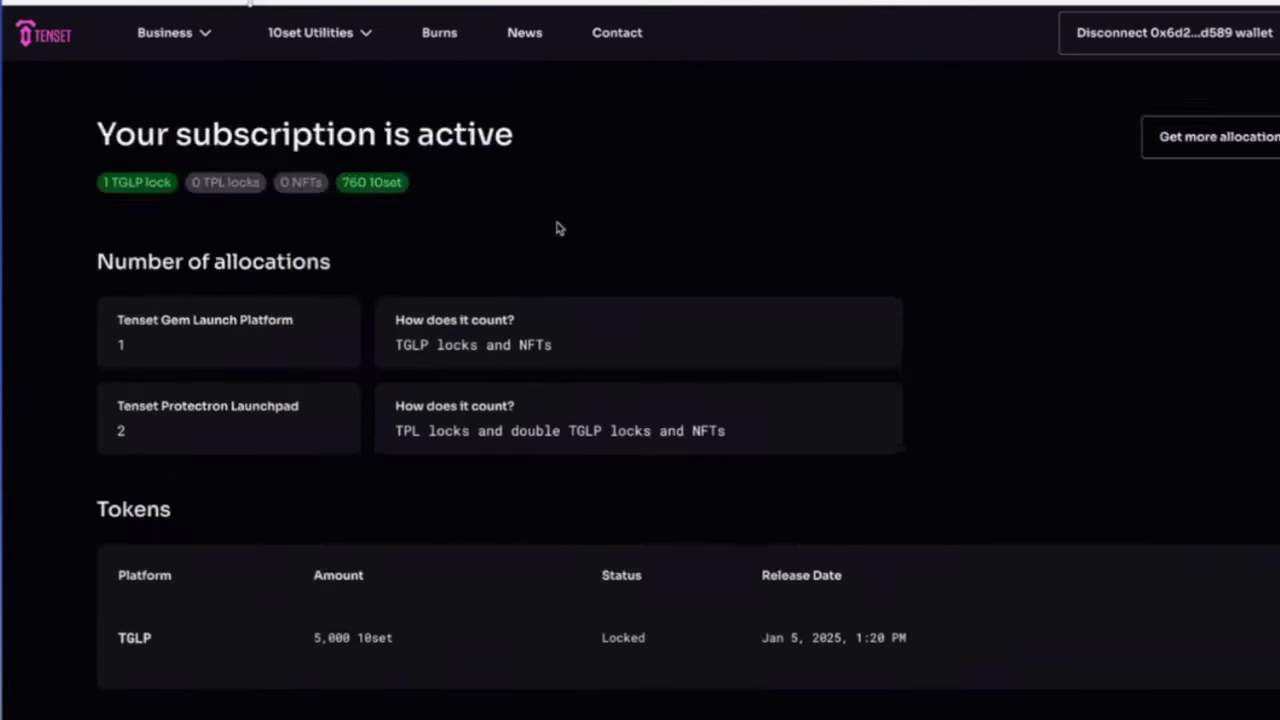
scroll(670, 300, "down", 3)
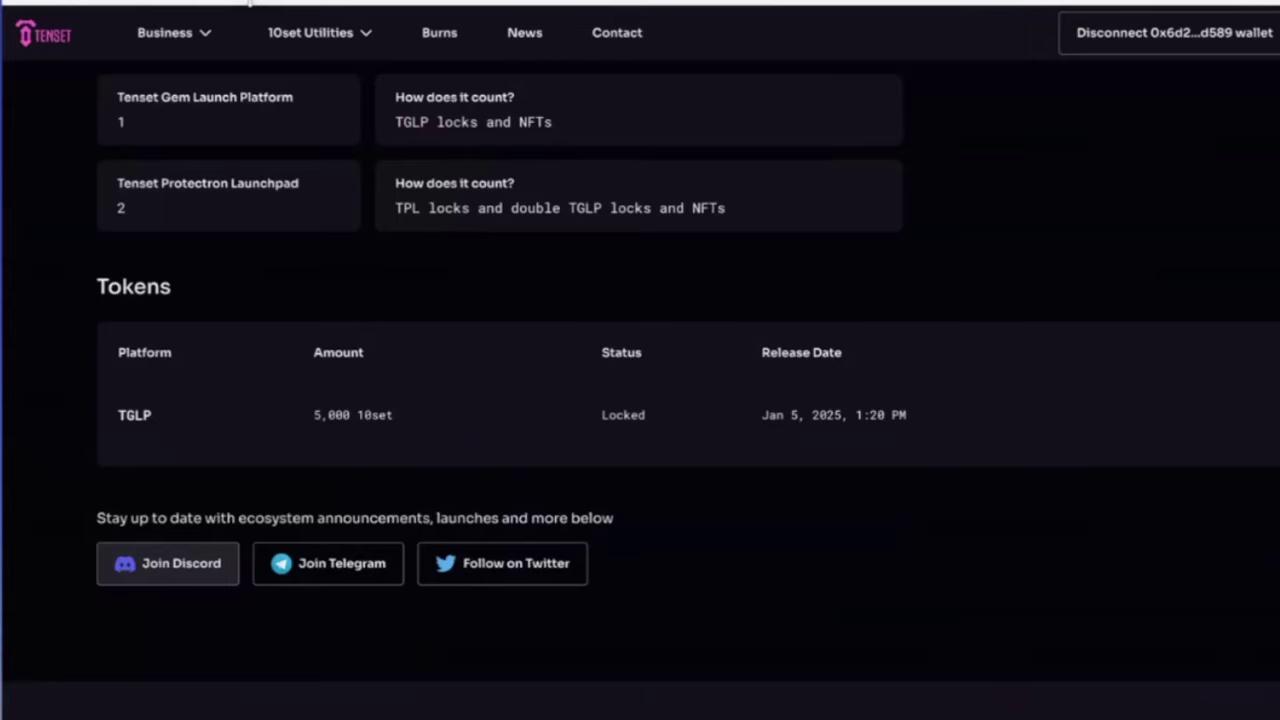
left_click(349, 569)
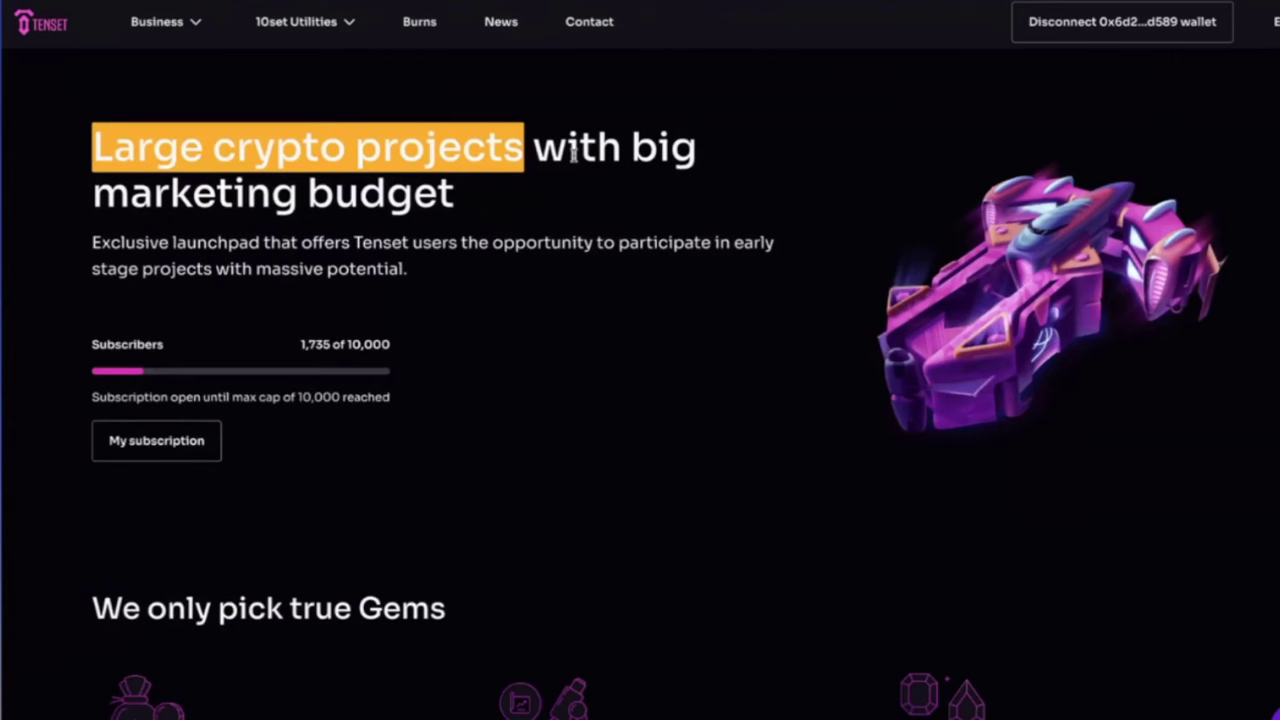
From the launchpad's lifetime access option, open the Genesis NFT collection on OpenSea and look over its listed NFTs
scroll(574, 155, "down", 10)
scroll(574, 160, "down", 7)
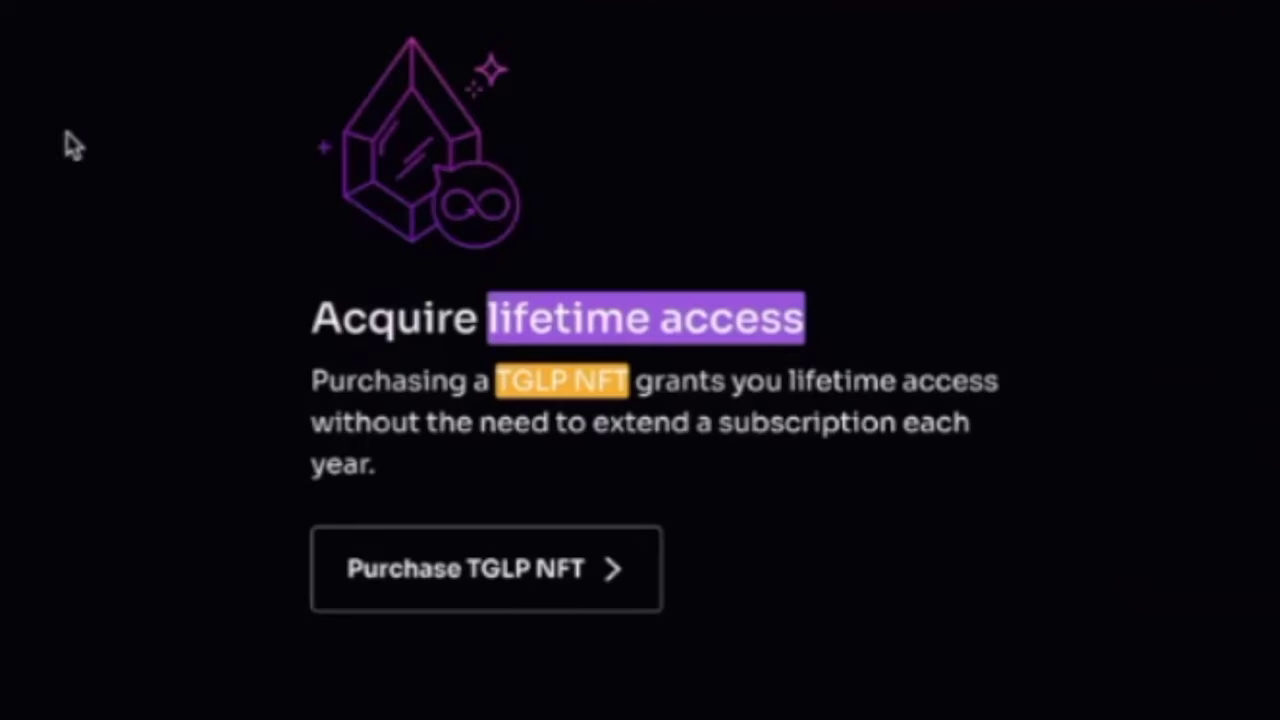
left_click(498, 590)
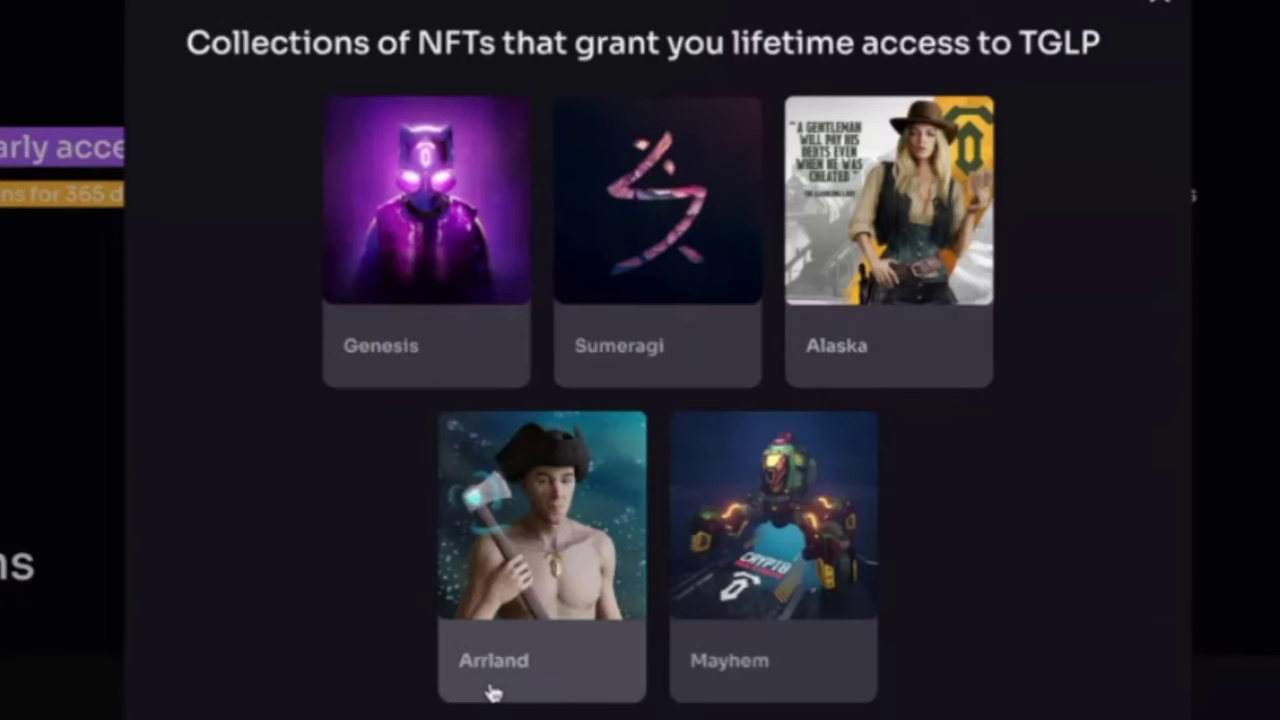
left_click(421, 231)
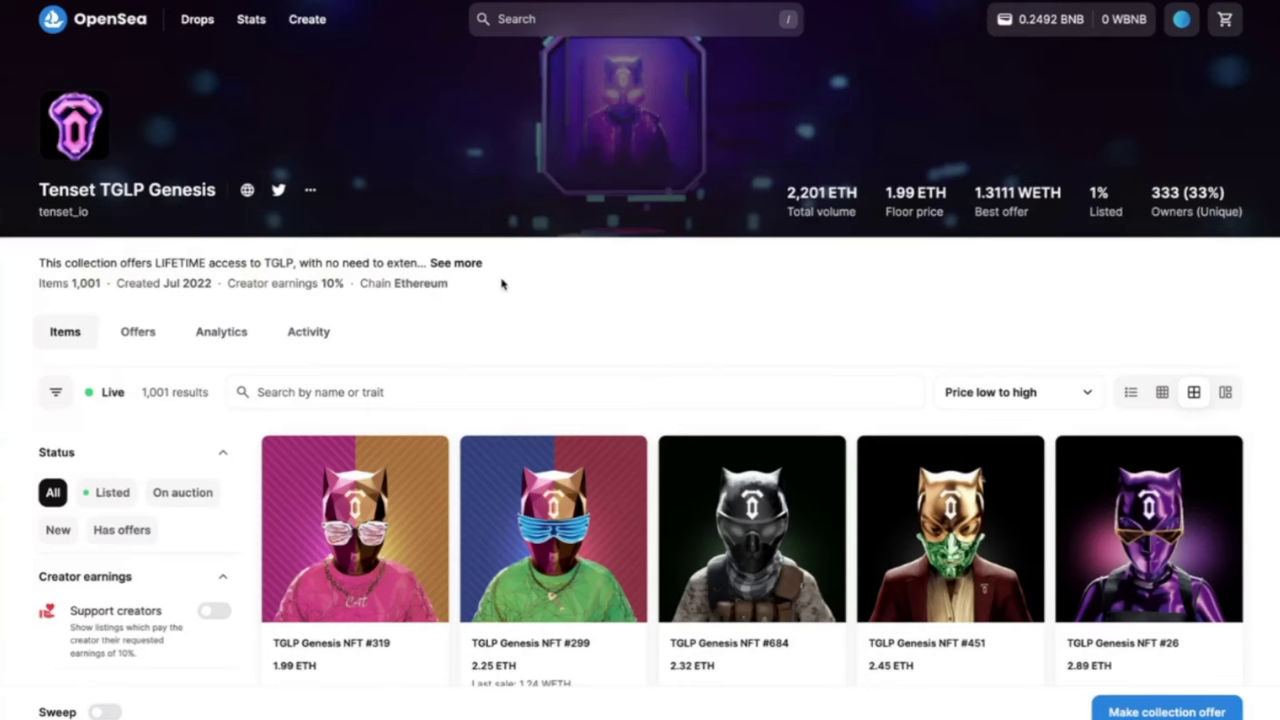
mouse_move(373, 532)
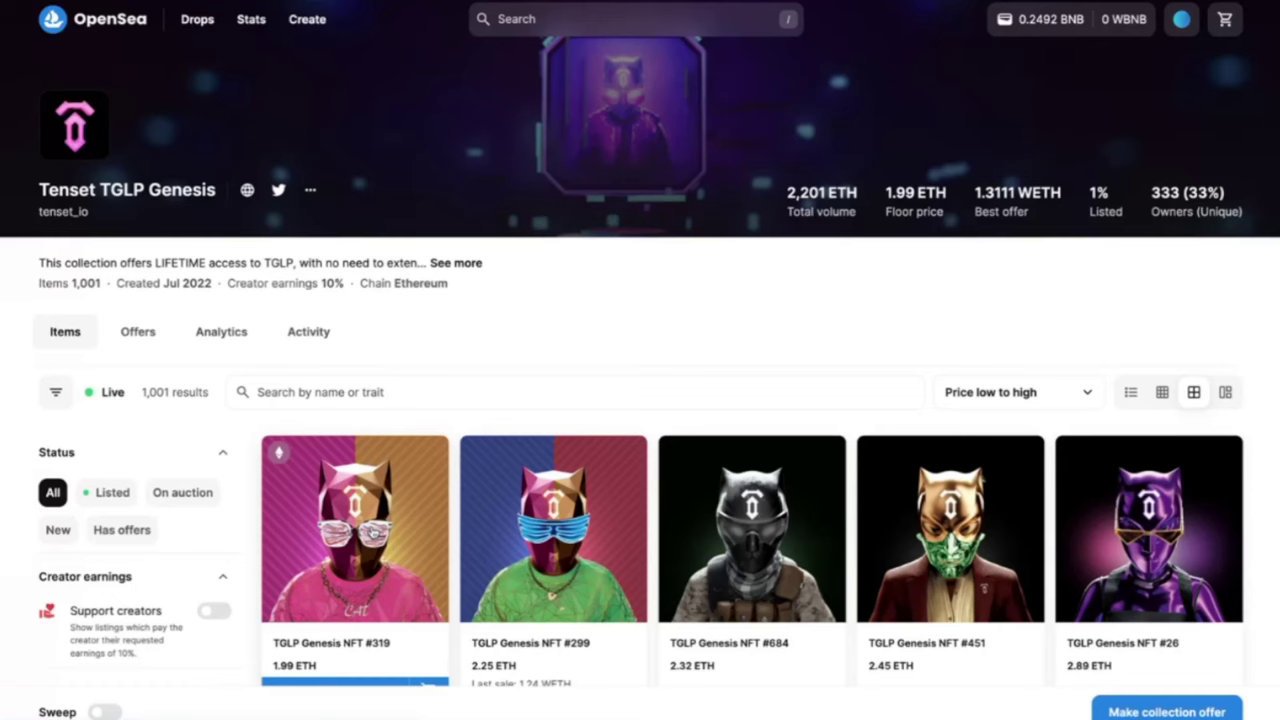
scroll(372, 534, "down", 1)
scroll(372, 534, "down", 1)
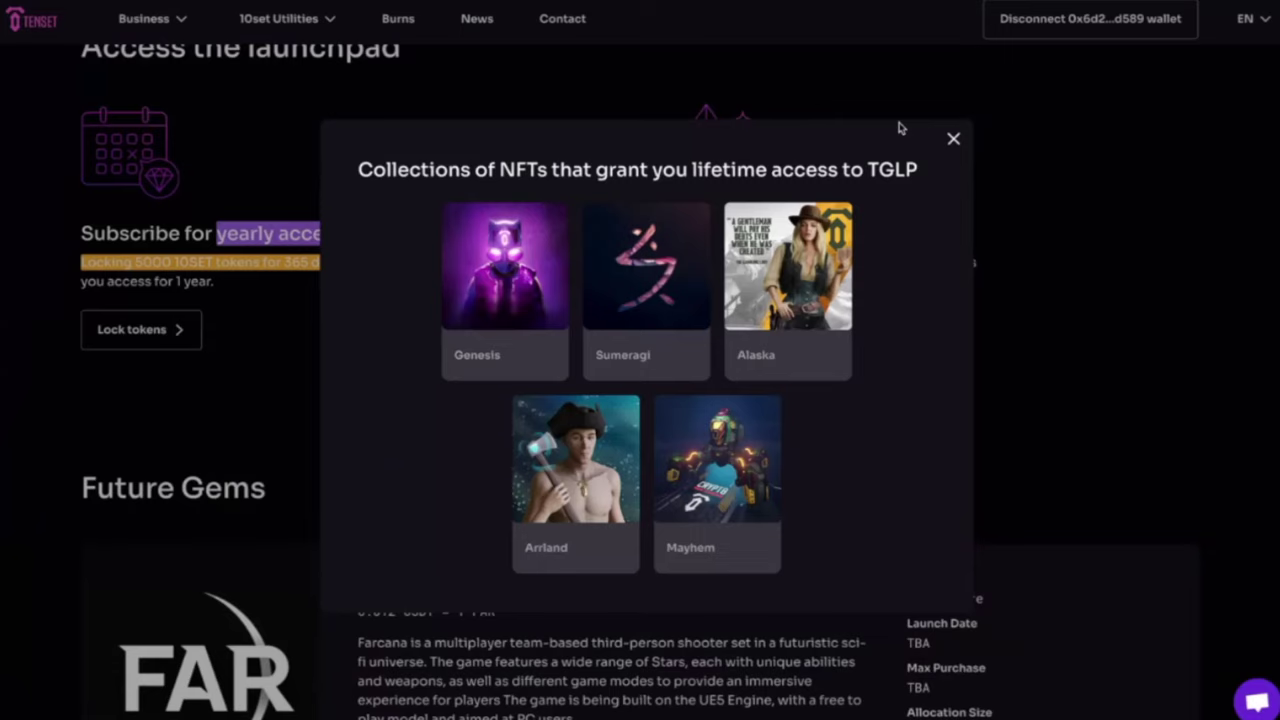
Close the list of lifetime-access NFT collections on the Tenset page and reopen the subscription overview
left_click(953, 138)
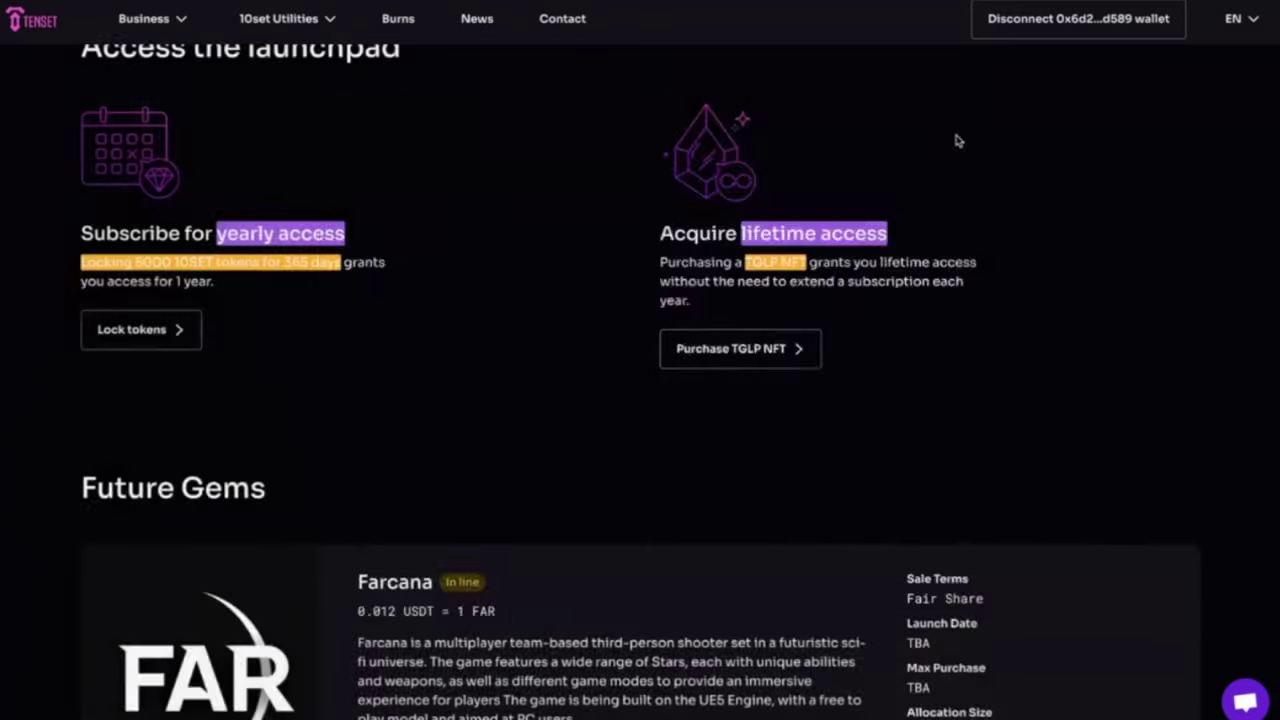
scroll(703, 216, "up", 5)
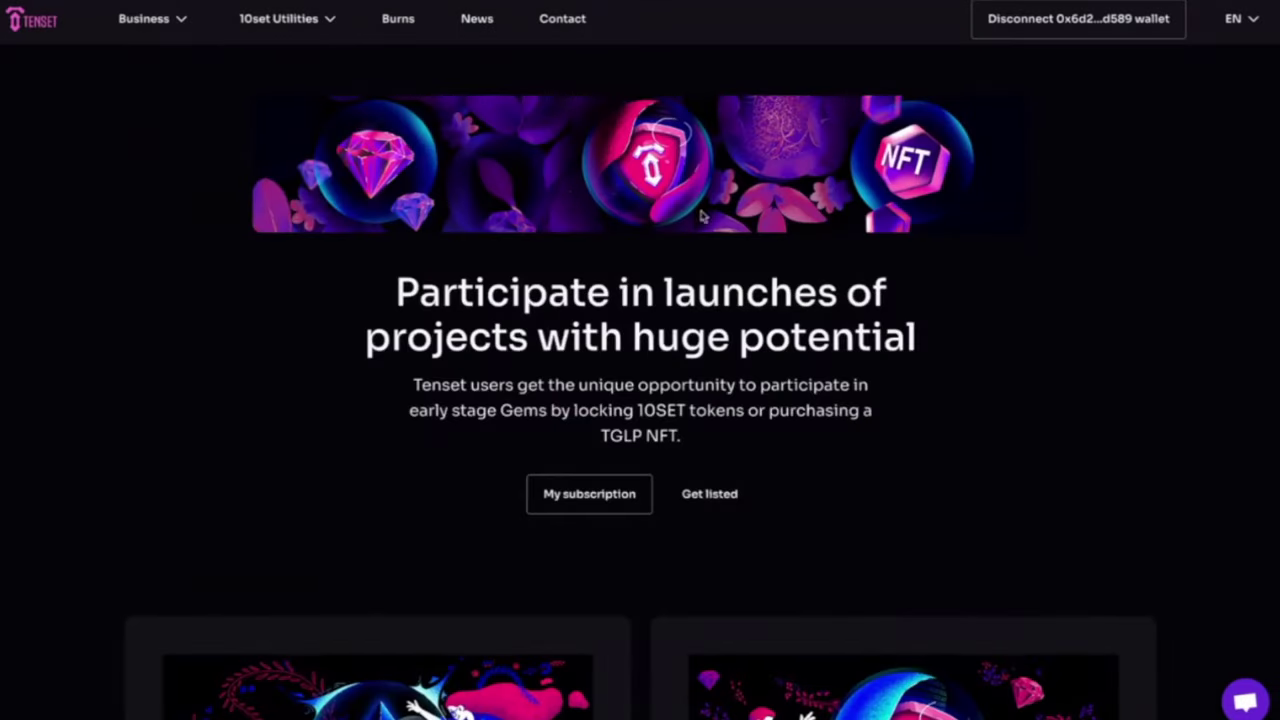
left_click(613, 499)
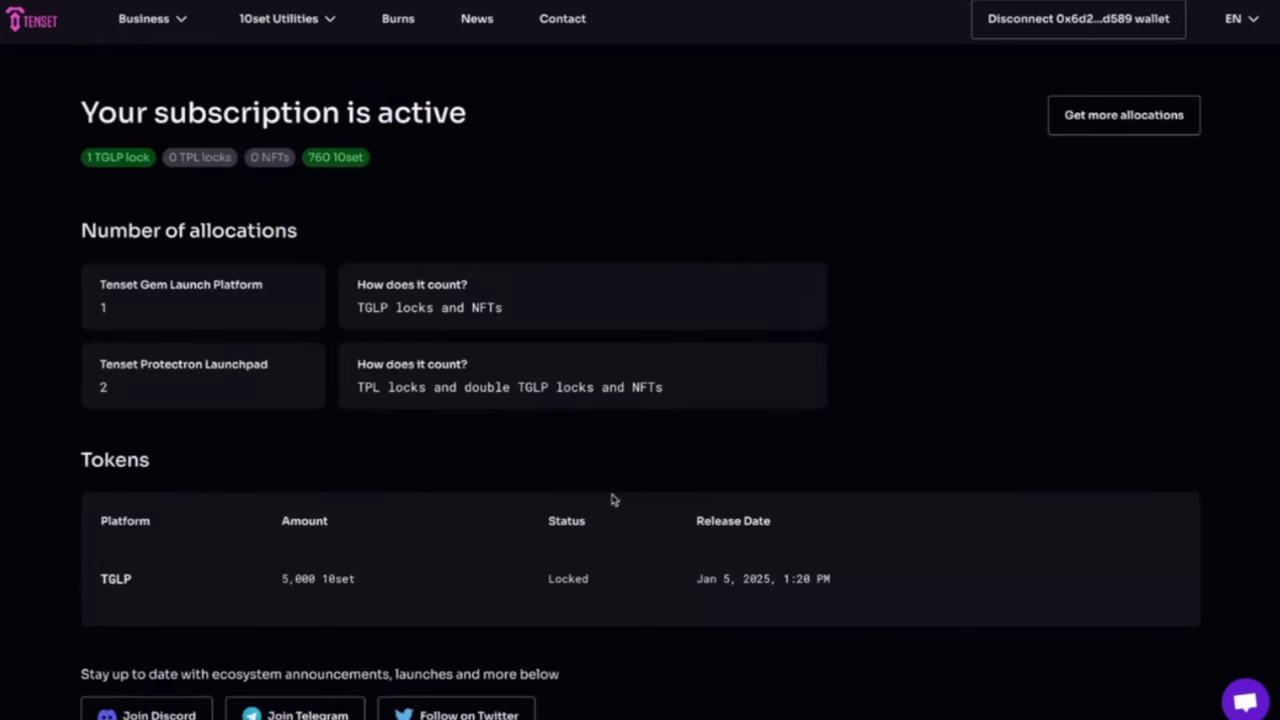